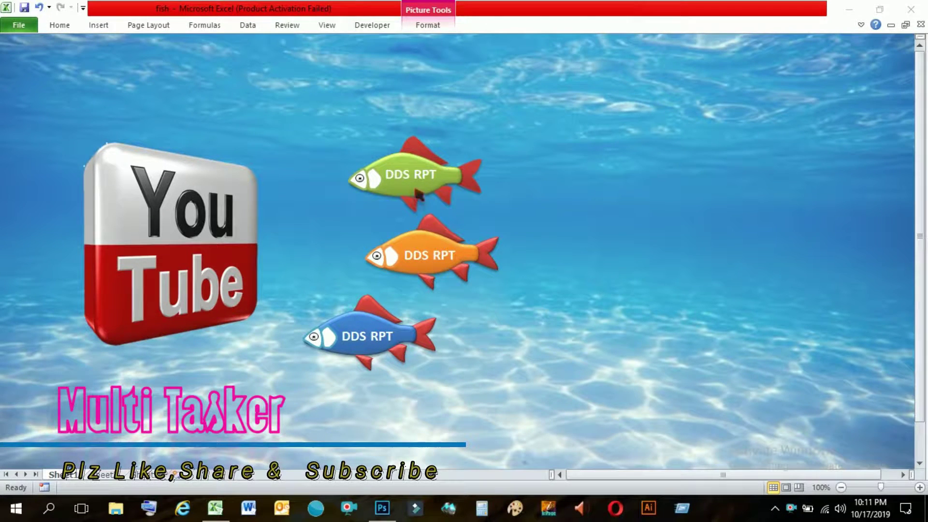
- Follow the green fish hyperlink to the 'Automatic Attendance sheet with vba' workbook
left_click(583, 176)
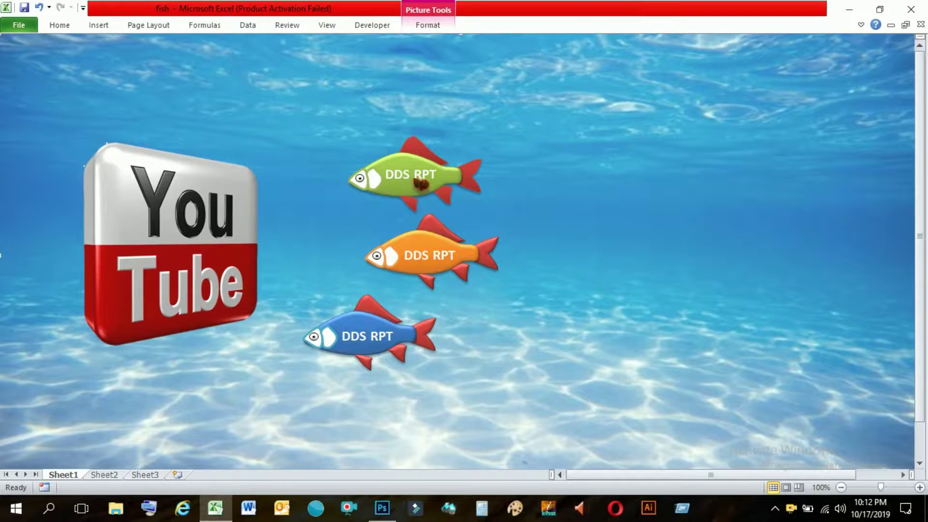
left_click(420, 184)
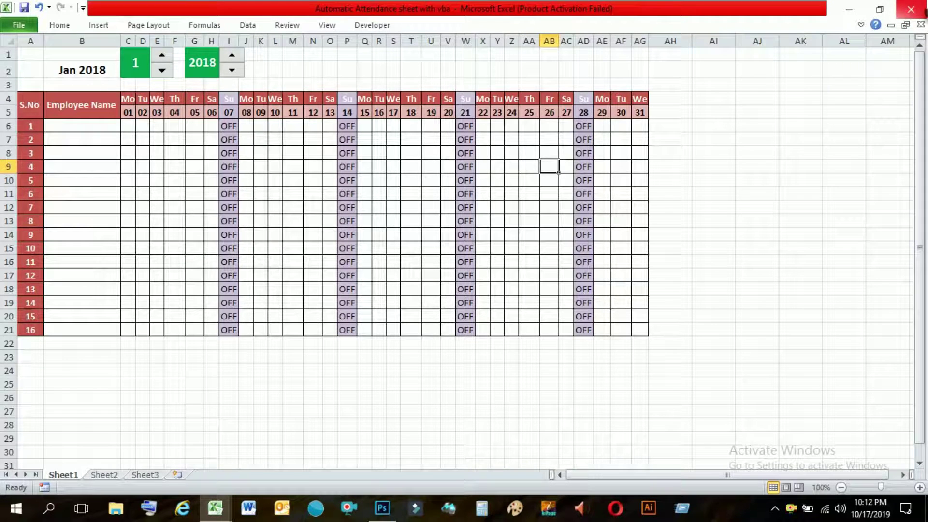
- Close the attendance workbook
left_click(911, 8)
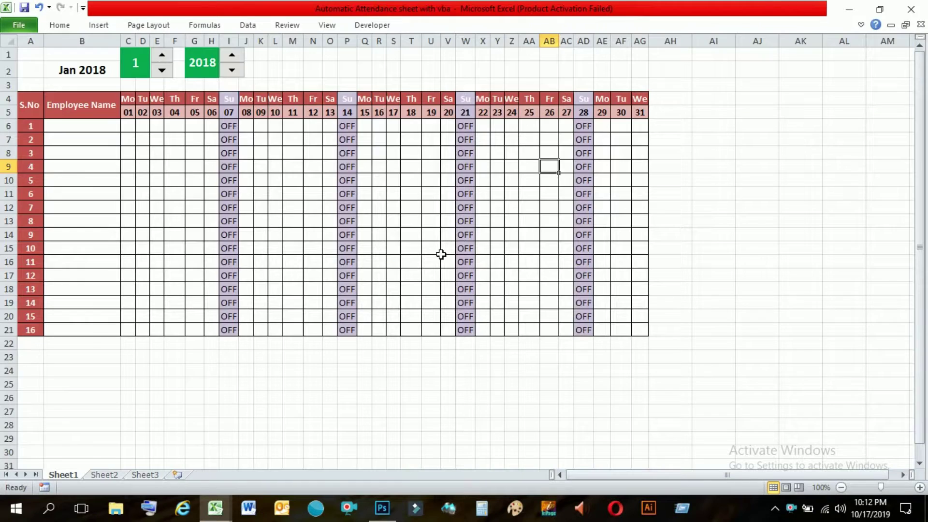
left_click(922, 10)
left_click(921, 10)
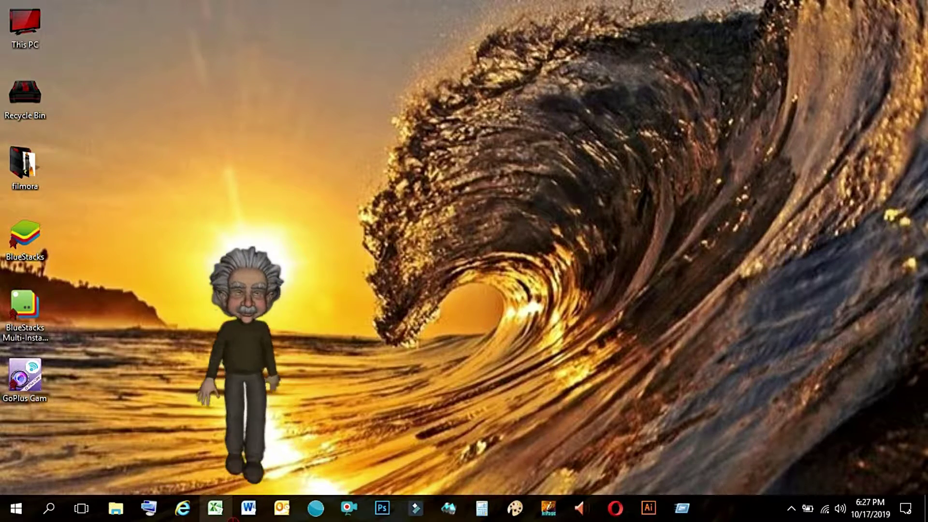
- Start Excel on a blank Book1 and dismiss the activation prompt
left_click(230, 517)
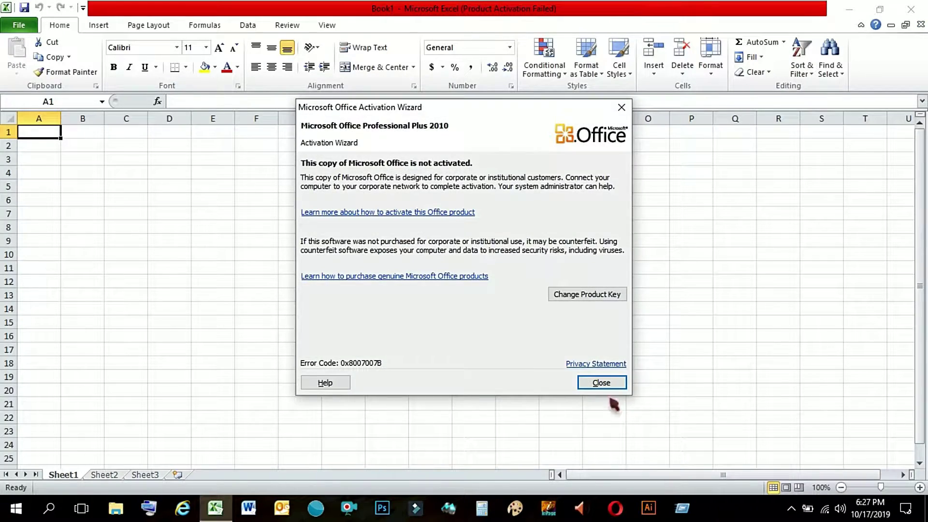
left_click(605, 384)
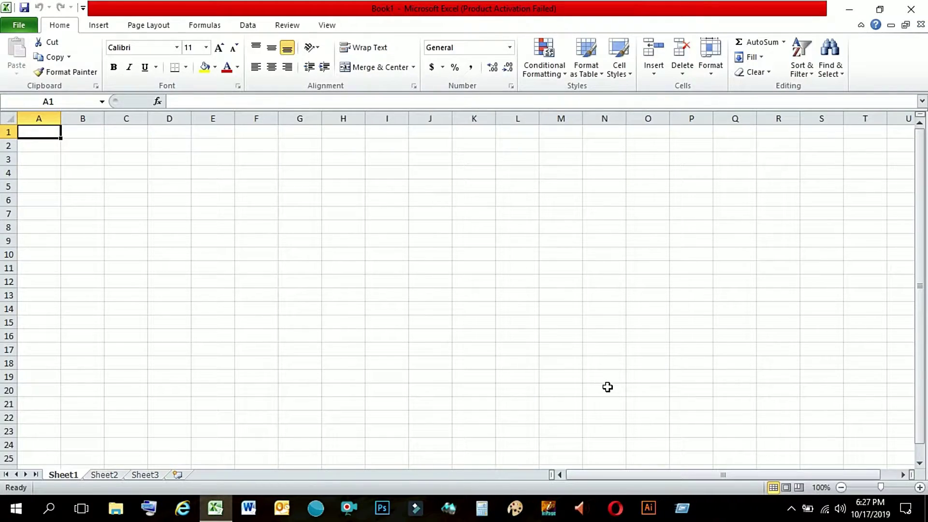
type("?")
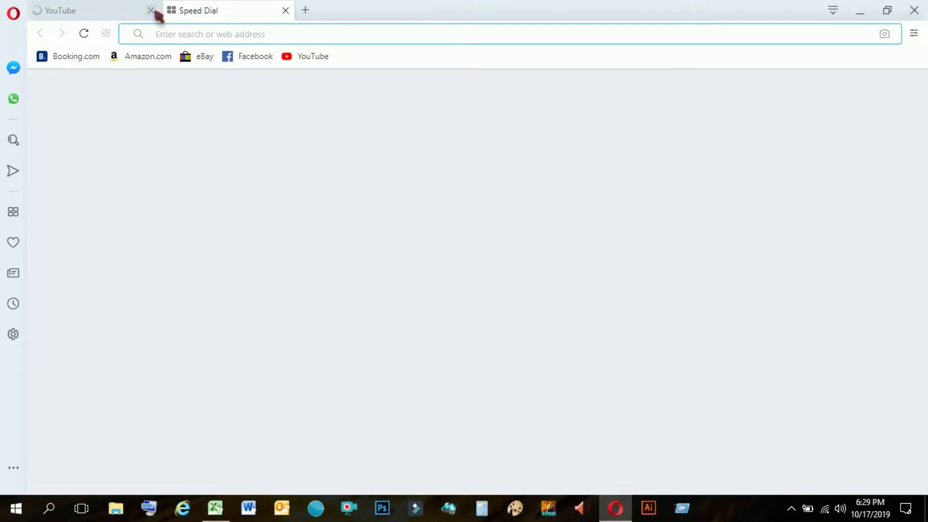
- Search the web for 'fish images' and show the image results
left_click(151, 11)
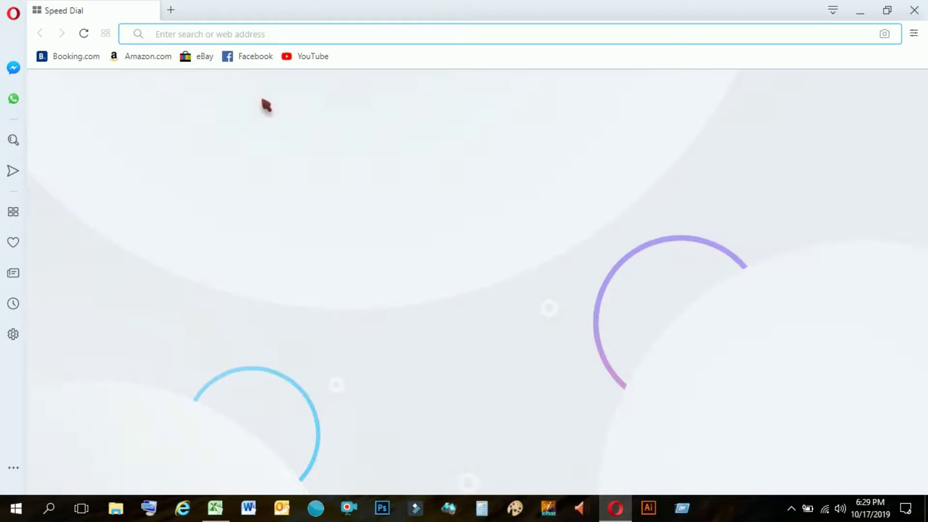
type("fish images")
key("Return")
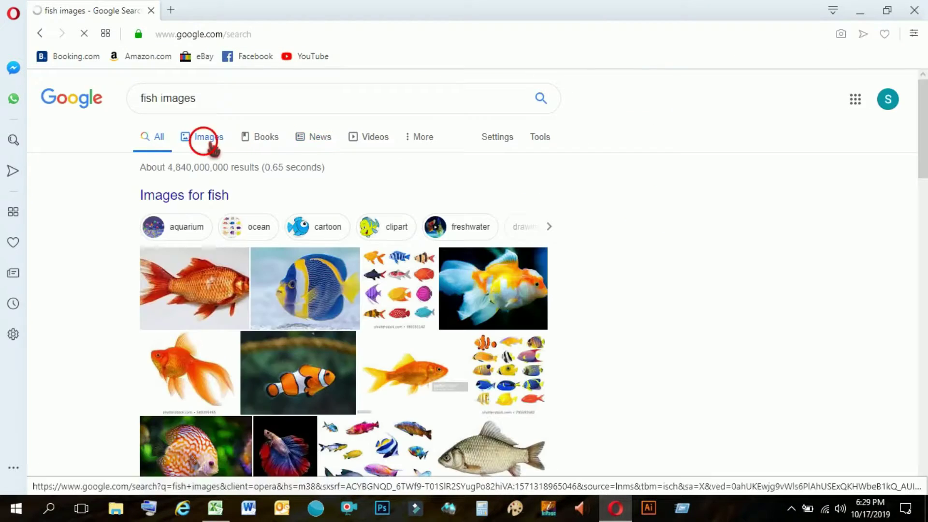
left_click(203, 138)
scroll(464, 271, "down", 10)
scroll(465, 270, "up", 1)
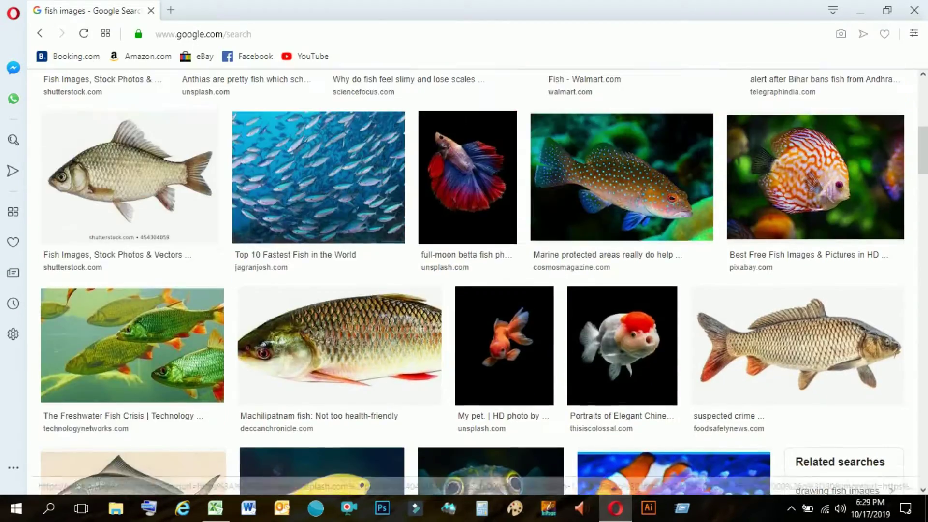
- Save the carp photo to disk as 'fish'
left_click(125, 175)
right_click(583, 191)
left_click(629, 304)
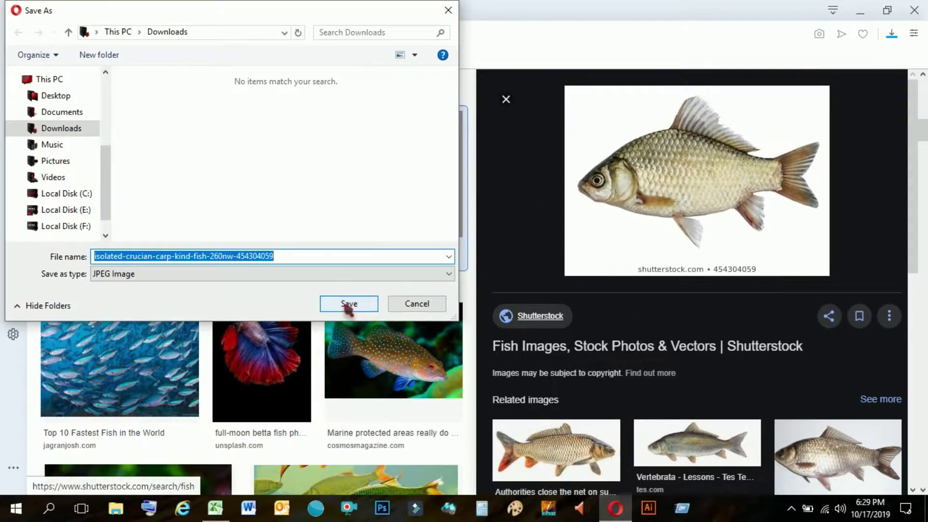
type("fish")
left_click(348, 304)
- Insert the saved fish photo into Book1 and enlarge it across D2:M24
left_click(215, 508)
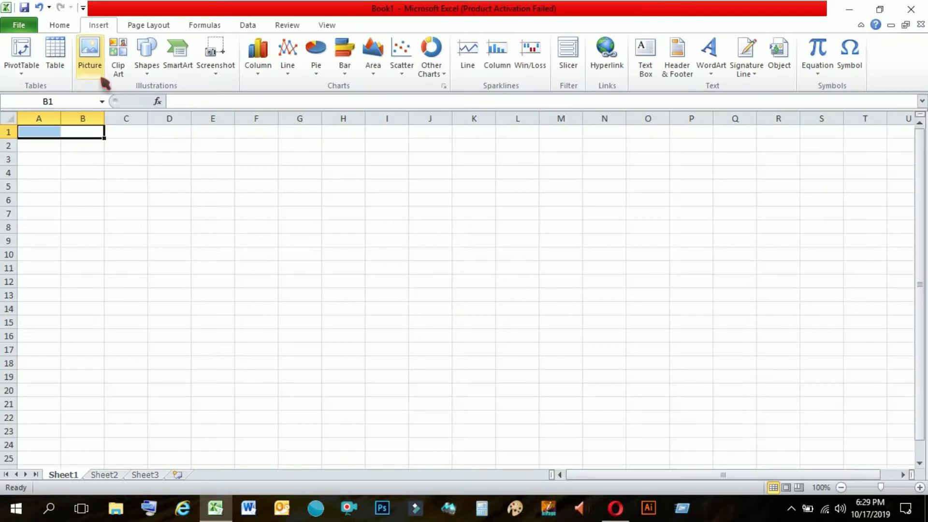
left_click(62, 150)
double_click(155, 103)
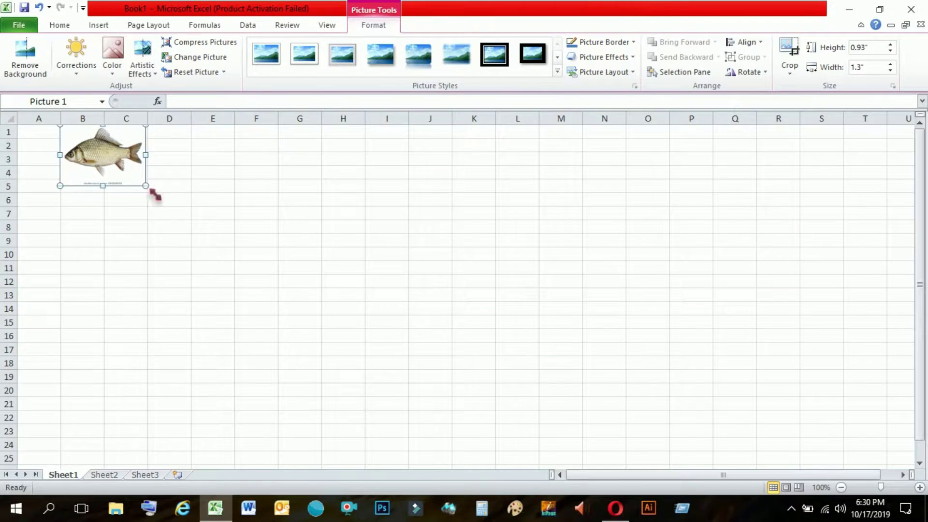
left_click_drag(155, 194, 478, 428)
left_click_drag(277, 274, 394, 290)
left_click(99, 25)
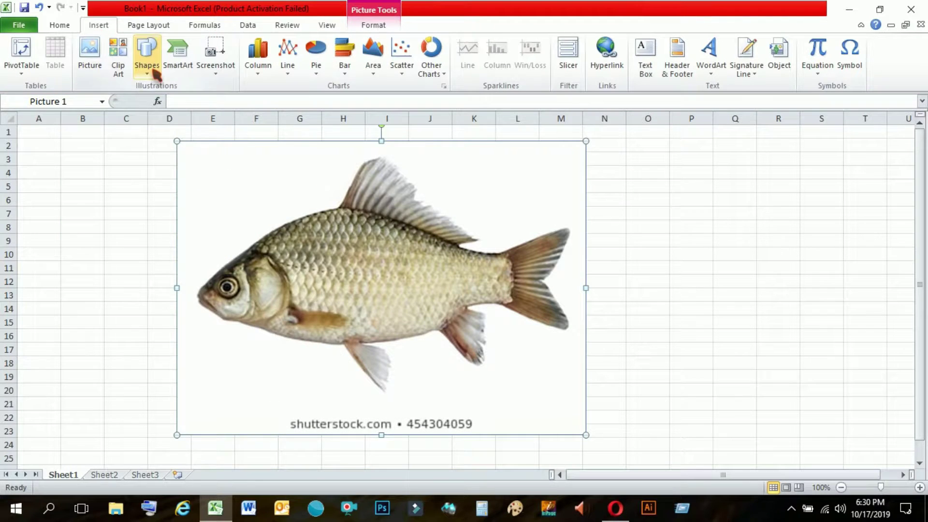
left_click(147, 53)
- Draw an oval over the carp's body and remove its fill
left_click(151, 186)
left_click_drag(197, 296, 542, 274)
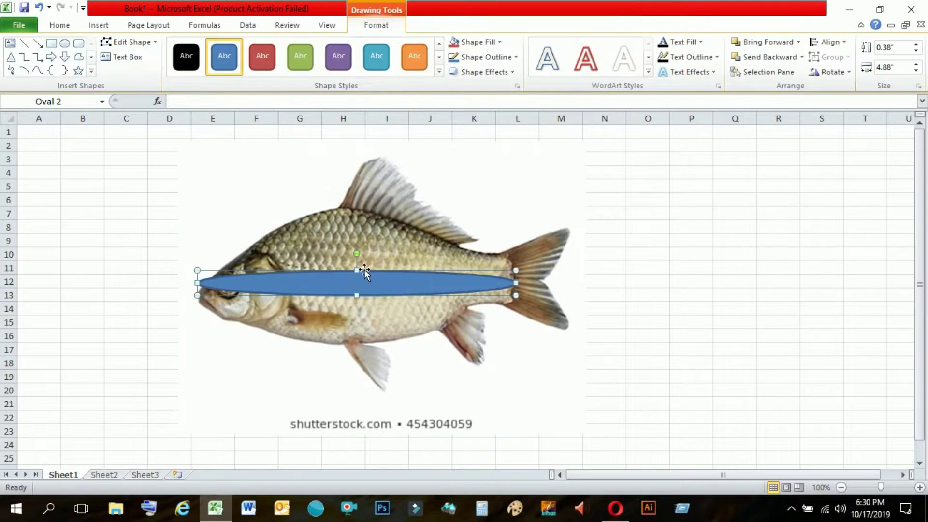
left_click_drag(356, 265, 356, 209)
left_click_drag(367, 353, 366, 344)
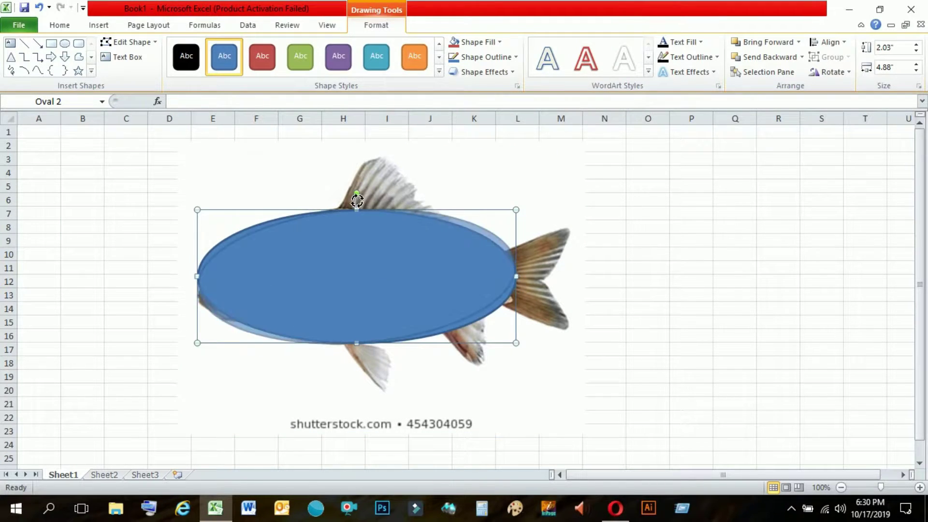
left_click_drag(357, 192, 352, 194)
right_click(336, 279)
left_click(561, 241)
left_click(597, 392)
- Edit the oval's points to form the fish's nose and tail base
left_click(130, 42)
left_click(127, 65)
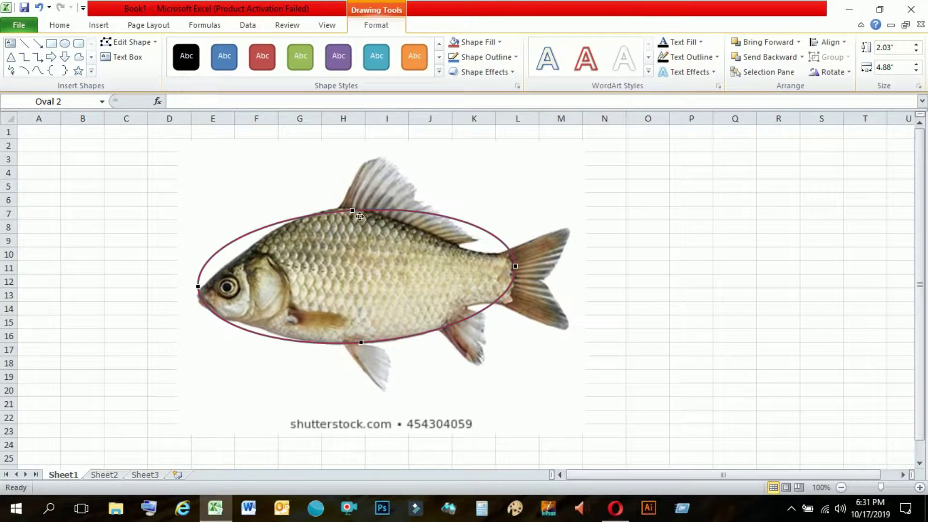
left_click_drag(251, 214, 194, 276)
left_click_drag(522, 277, 514, 281)
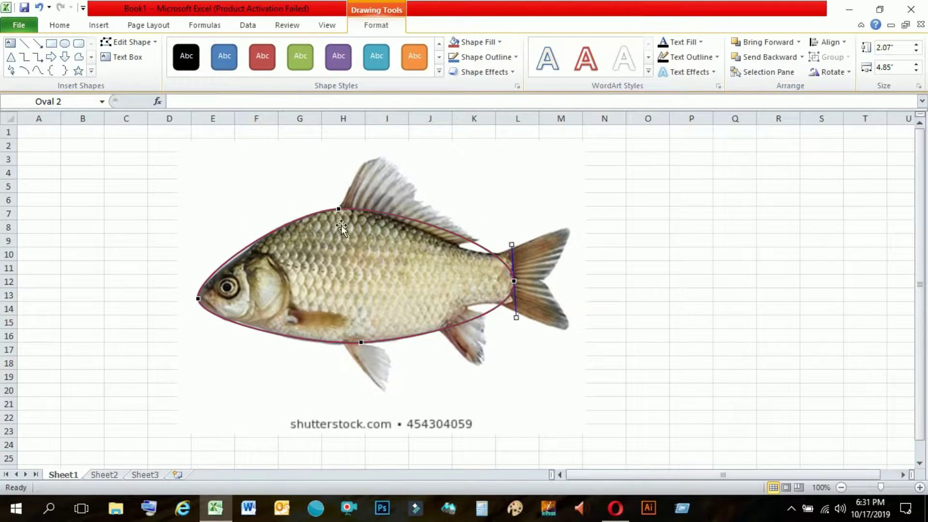
left_click_drag(205, 282, 201, 277)
left_click_drag(202, 321, 203, 317)
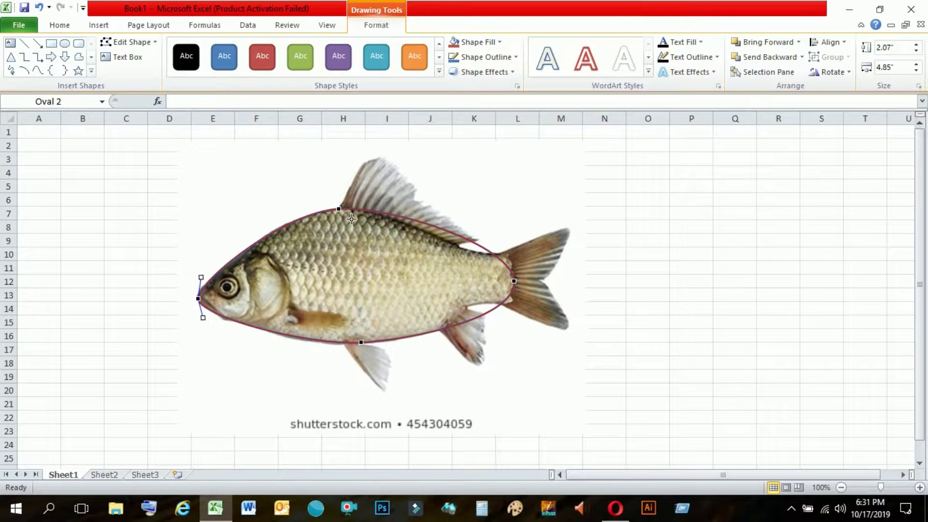
- Fit the outline's curves along the fish's back, belly and tail end
left_click(517, 251)
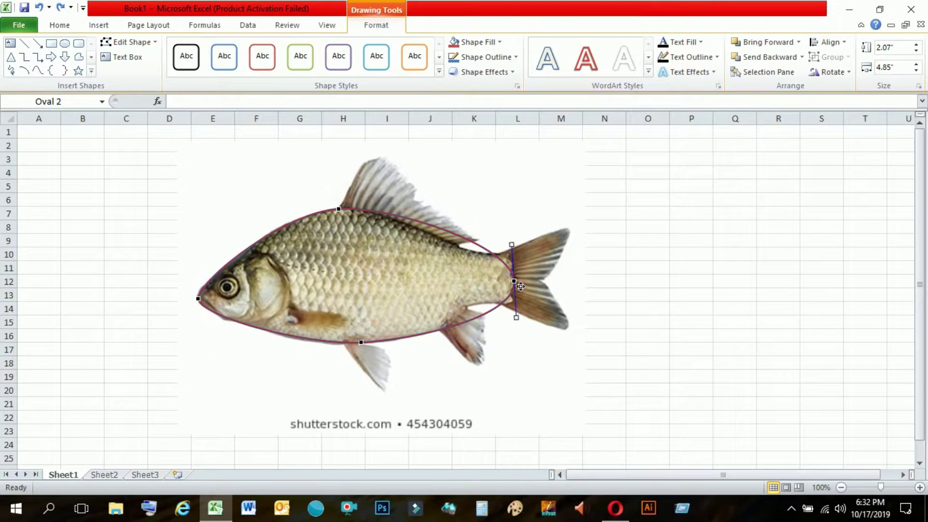
left_click_drag(513, 249, 487, 257)
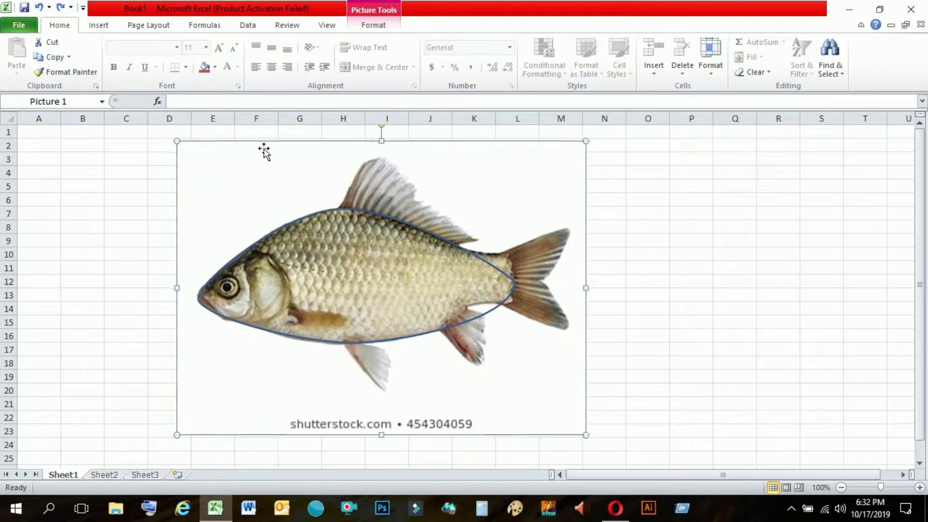
left_click_drag(517, 319, 520, 340)
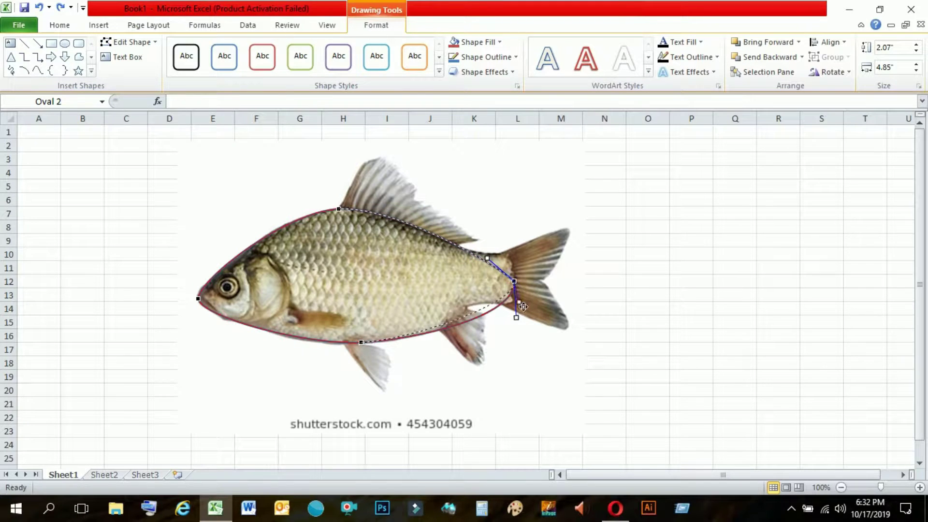
left_click_drag(492, 262, 450, 248)
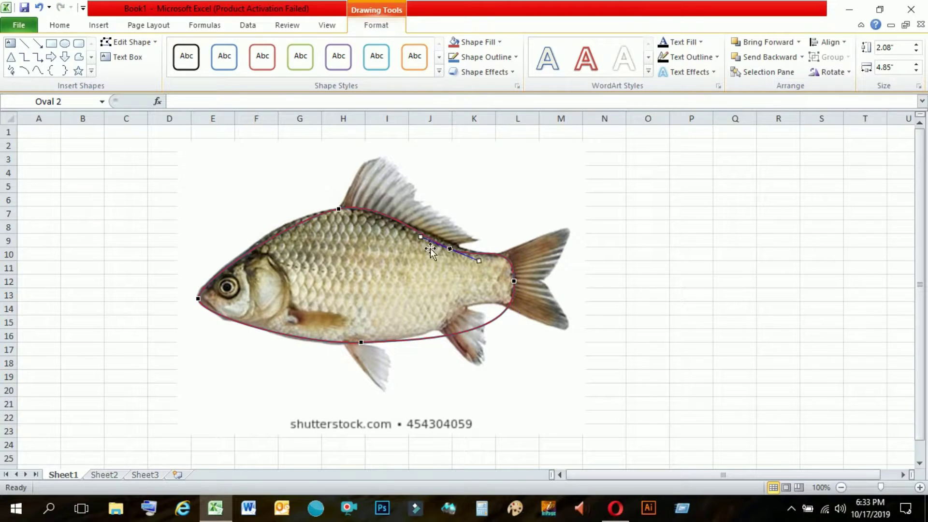
left_click(451, 249)
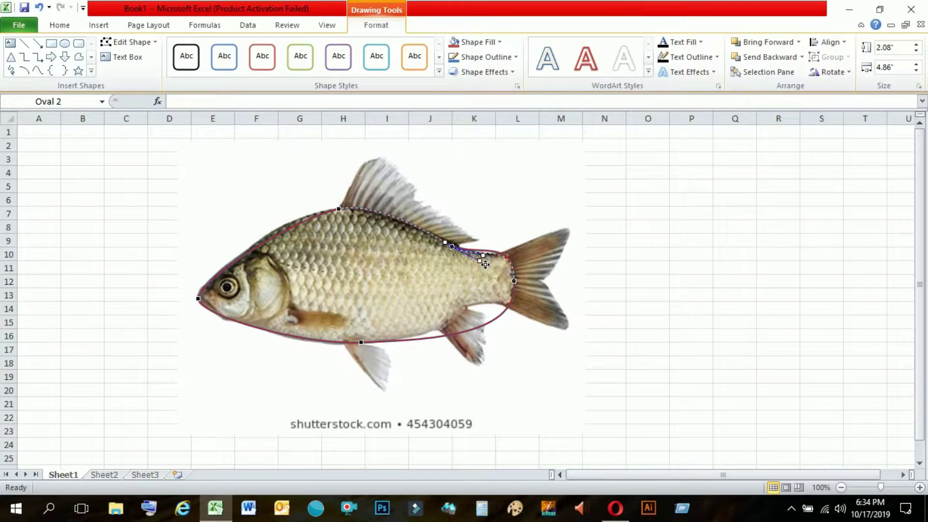
left_click_drag(388, 207, 385, 213)
left_click_drag(291, 219, 291, 219)
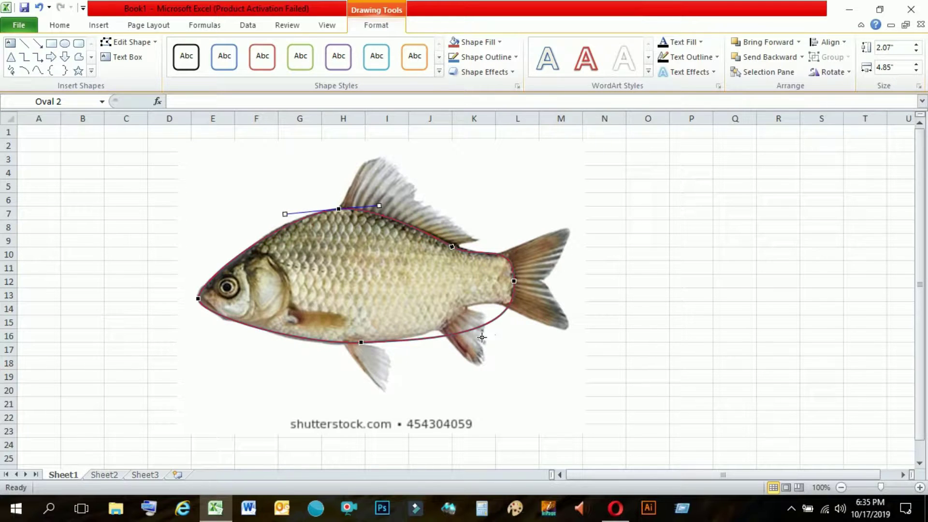
mouse_move(476, 332)
left_mouse_down()
mouse_move(468, 306)
mouse_move(446, 334)
left_mouse_up()
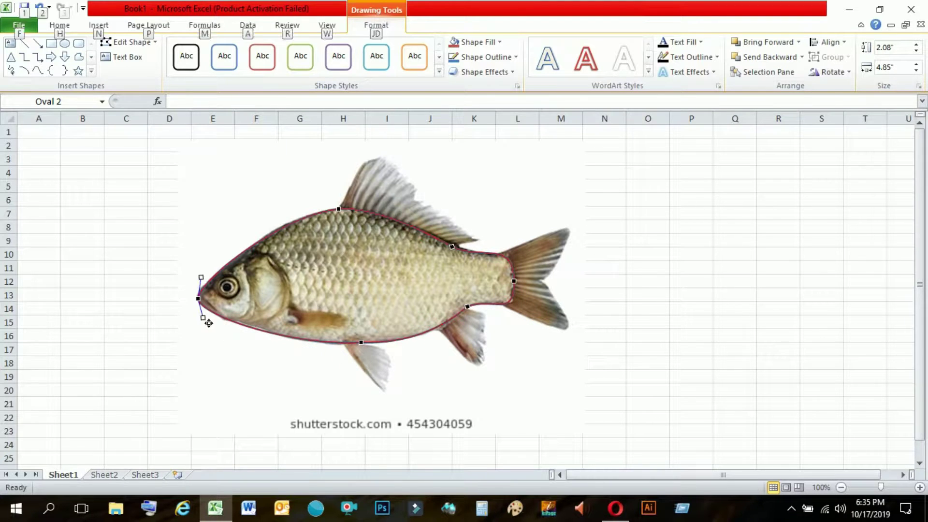
left_click(198, 298)
- Save the workbook as 'fish'
key("ctrl+s")
type("fish")
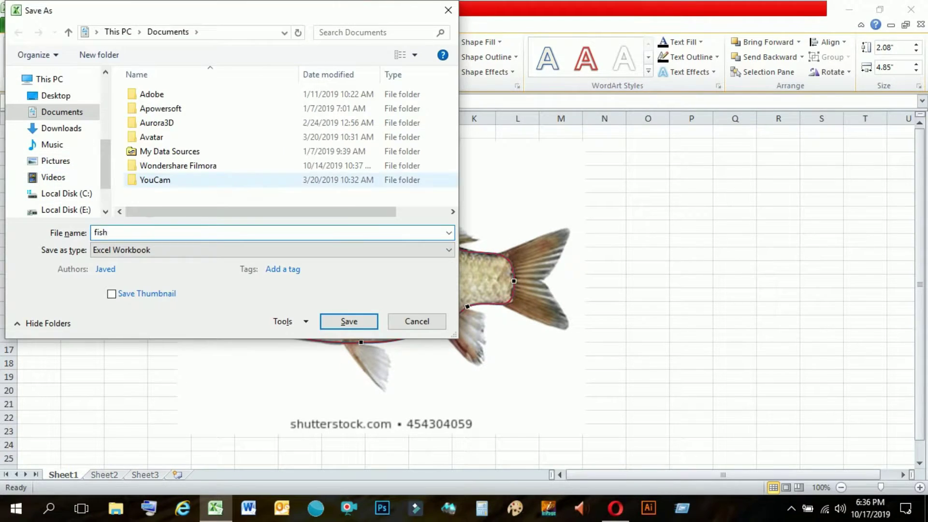
key("Return")
left_click(51, 43)
- Draw a no-fill rectangle over the dorsal fin
left_click_drag(354, 173, 435, 208)
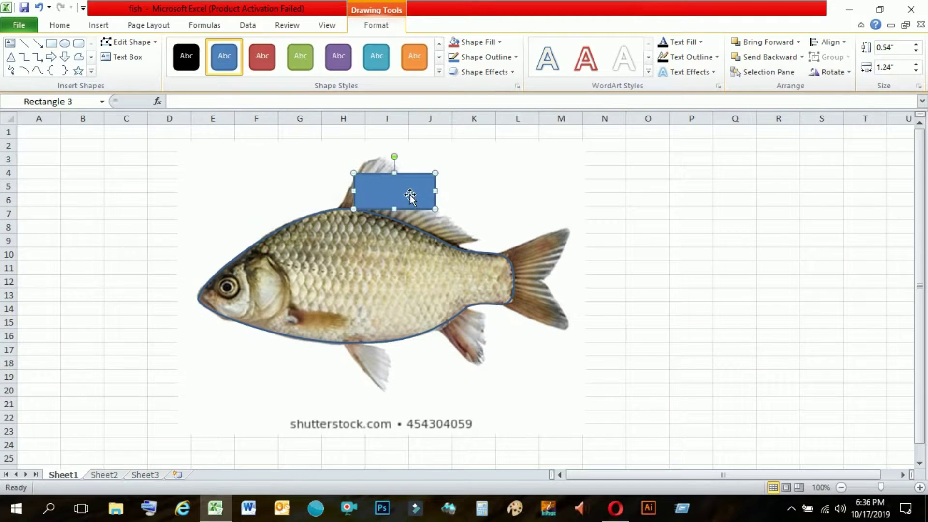
right_click(408, 187)
left_click(445, 408)
left_click_drag(479, 239, 549, 239)
left_click(596, 391)
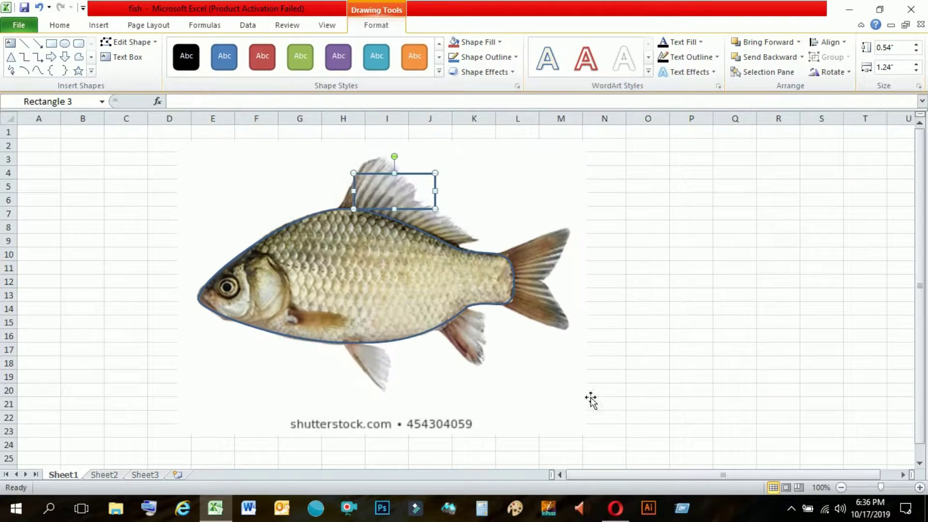
- Reshape the rectangle's points to trace the dorsal fin, then place a copy by the lower fin
left_click(129, 42)
left_click(121, 66)
left_click_drag(354, 173, 379, 159)
left_click_drag(346, 211, 339, 208)
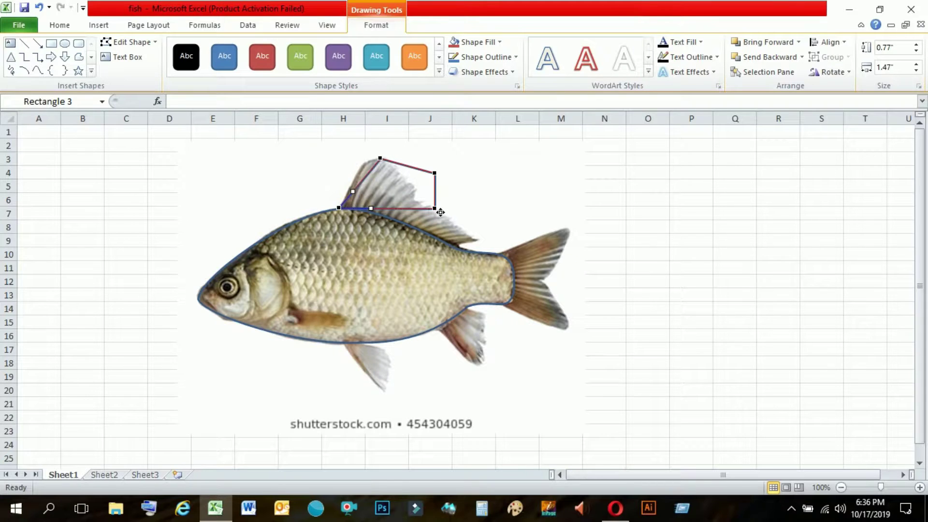
mouse_move(434, 209)
left_mouse_down()
mouse_move(455, 246)
mouse_move(476, 240)
left_mouse_up()
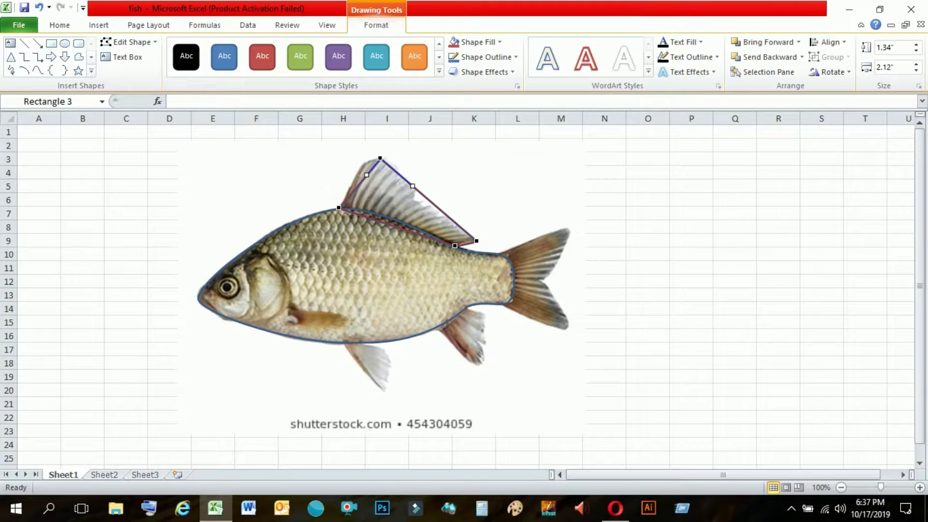
mouse_move(423, 184)
left_mouse_down()
mouse_move(413, 178)
mouse_move(423, 206)
left_mouse_up()
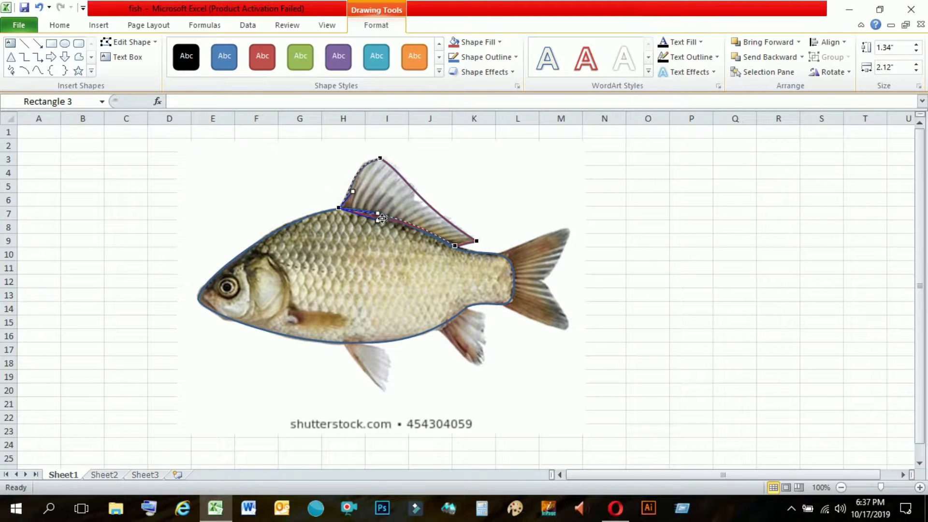
left_click_drag(405, 227, 407, 364)
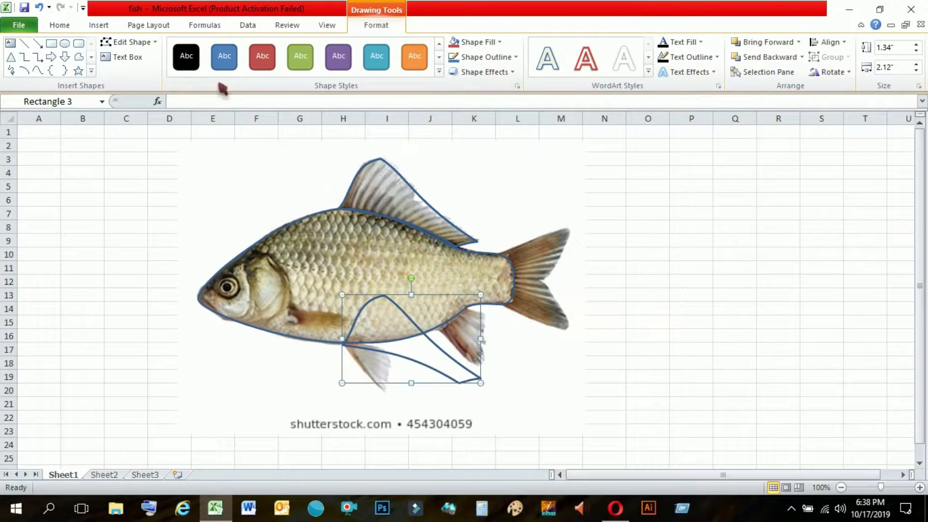
- Fit the copied outline tightly around the pelvic fin
left_click_drag(394, 399, 384, 390)
left_click_drag(479, 377, 393, 354)
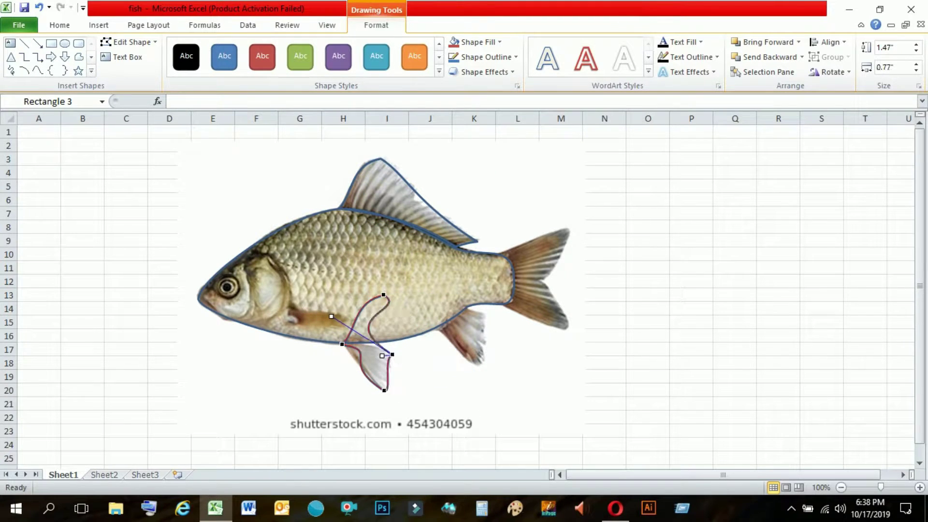
left_click_drag(384, 295, 391, 352)
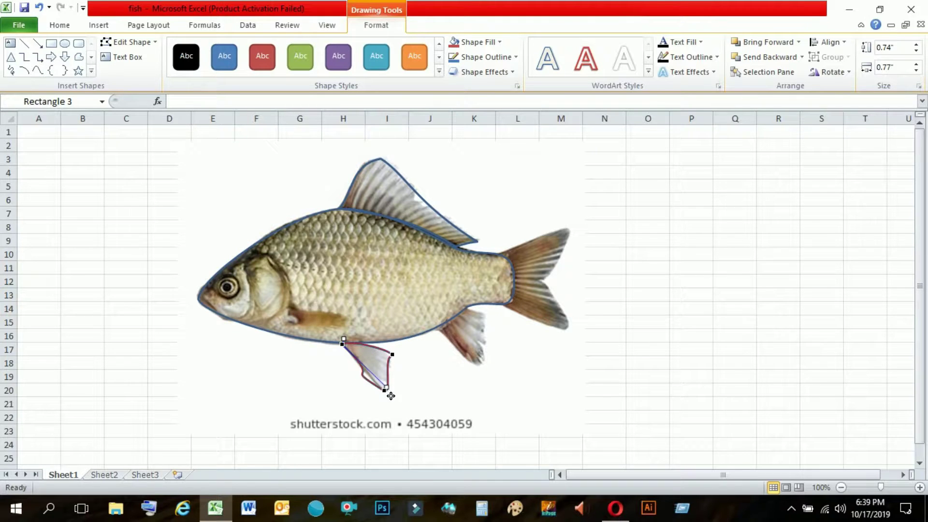
scroll(382, 373, "up", 2)
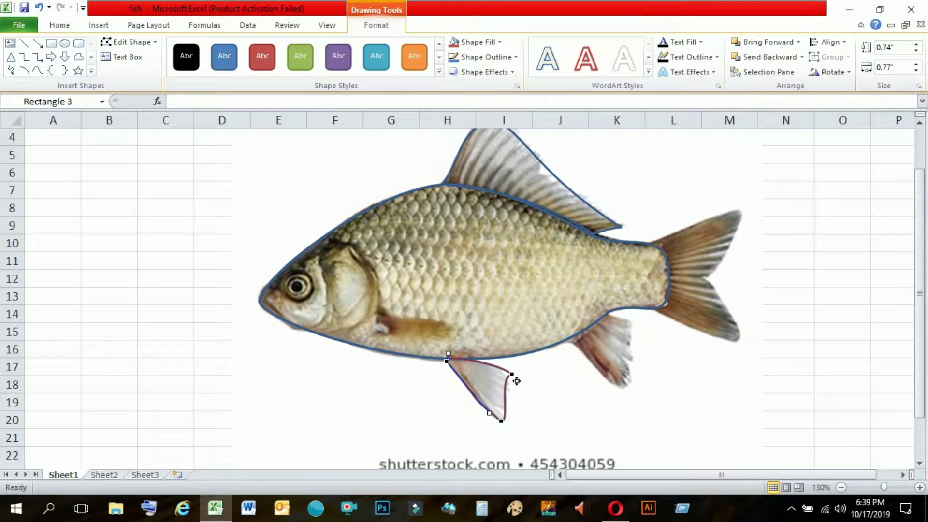
- Place a copy over the rear fin and edit its points to match it
left_click_drag(498, 387, 617, 365, "ctrl")
left_click(129, 42)
left_click(135, 76)
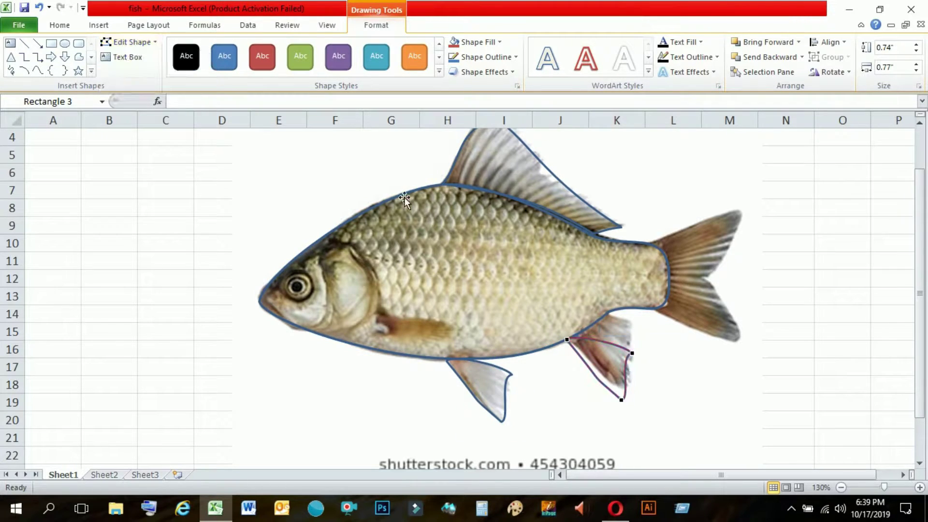
left_click_drag(639, 328, 636, 324)
left_click_drag(622, 399, 625, 389)
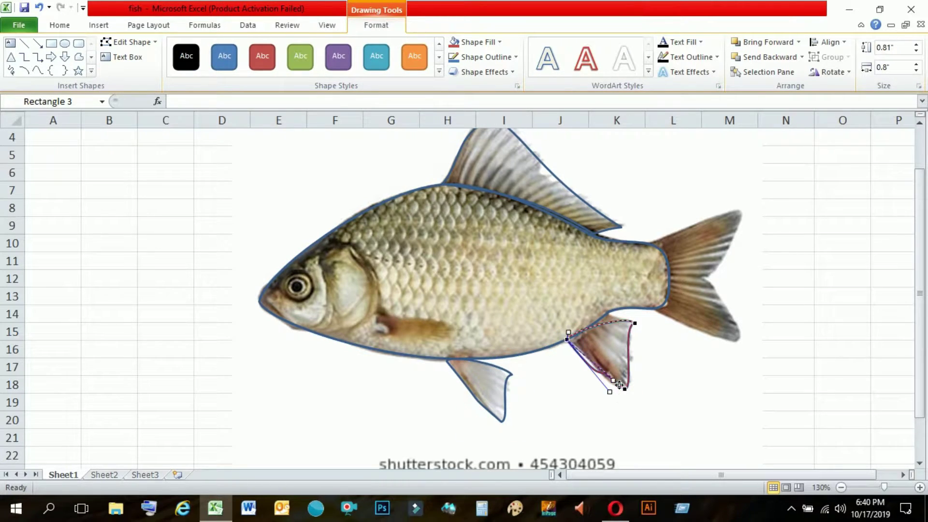
left_click_drag(594, 358, 594, 361)
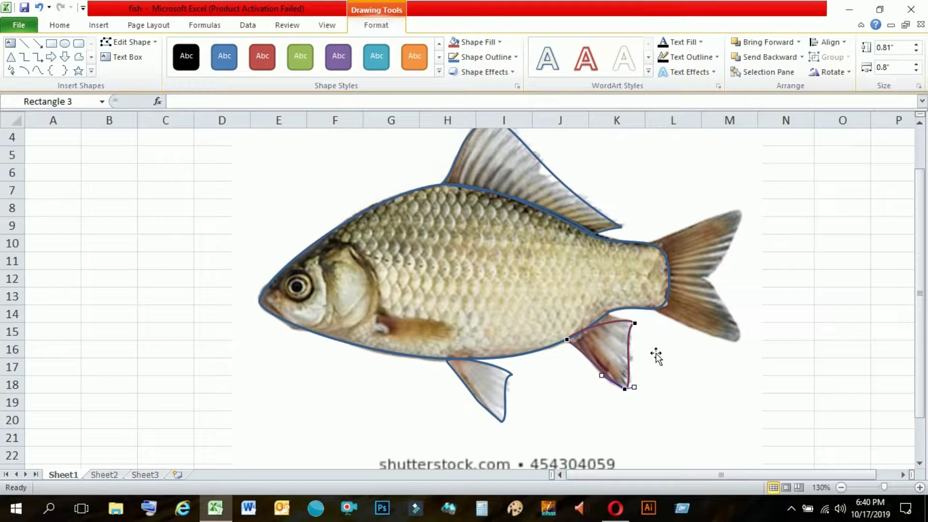
left_click_drag(628, 329, 618, 381)
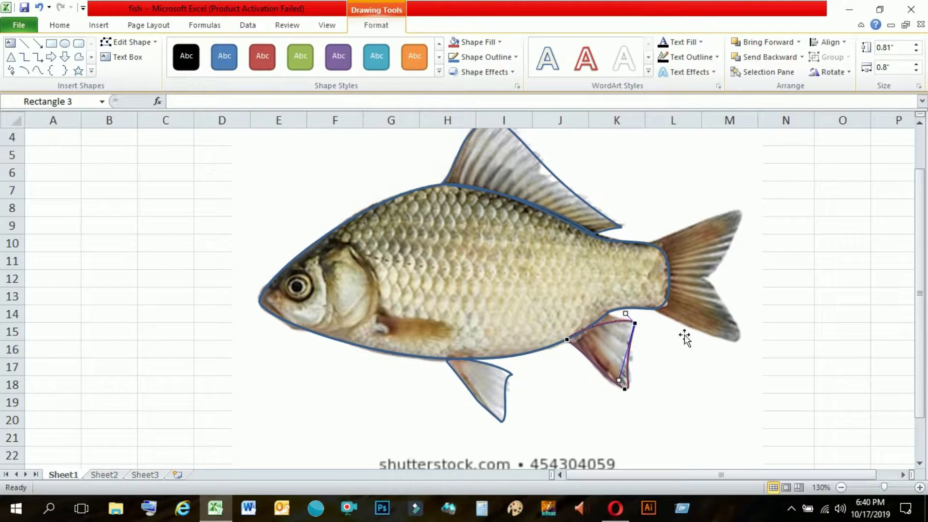
left_click_drag(608, 308, 606, 322)
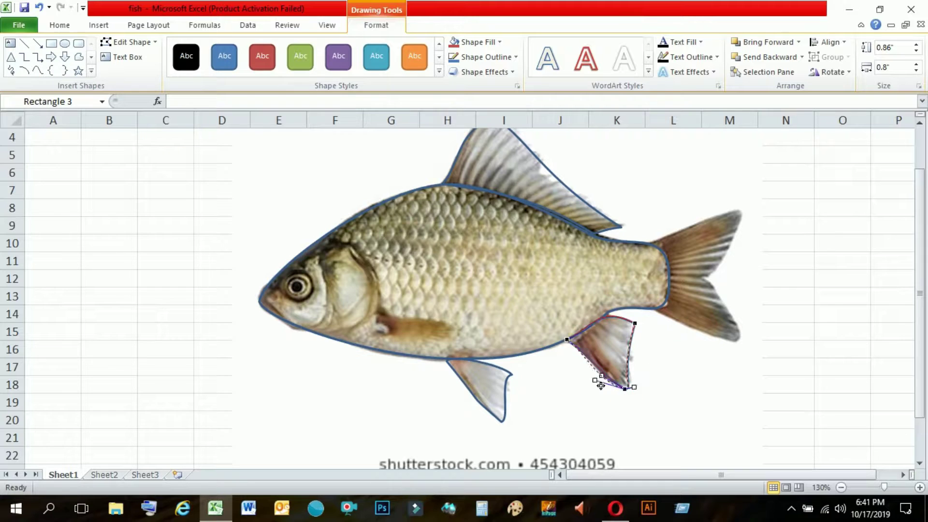
- Copy the fin shape onto the tail and stretch its points to the tail tips
left_click_drag(601, 385, 603, 387)
left_click(720, 254)
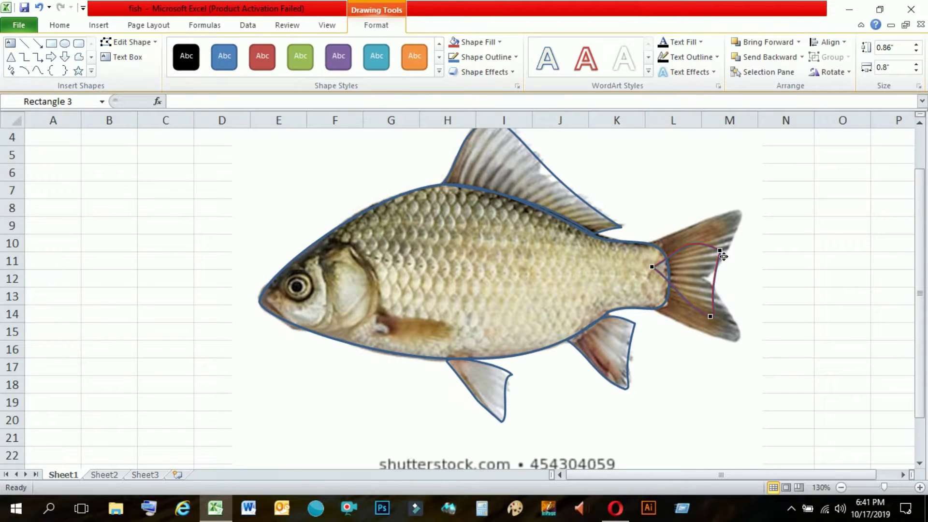
left_click_drag(720, 251, 742, 212)
left_click_drag(710, 316, 739, 343)
left_click_drag(658, 268, 652, 245)
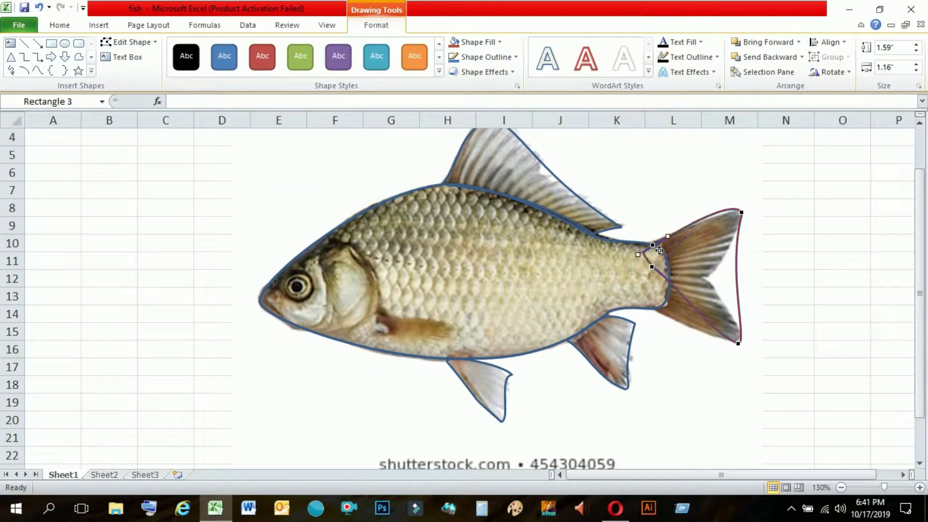
left_click_drag(655, 313, 655, 308)
right_click(653, 266)
left_click(683, 290)
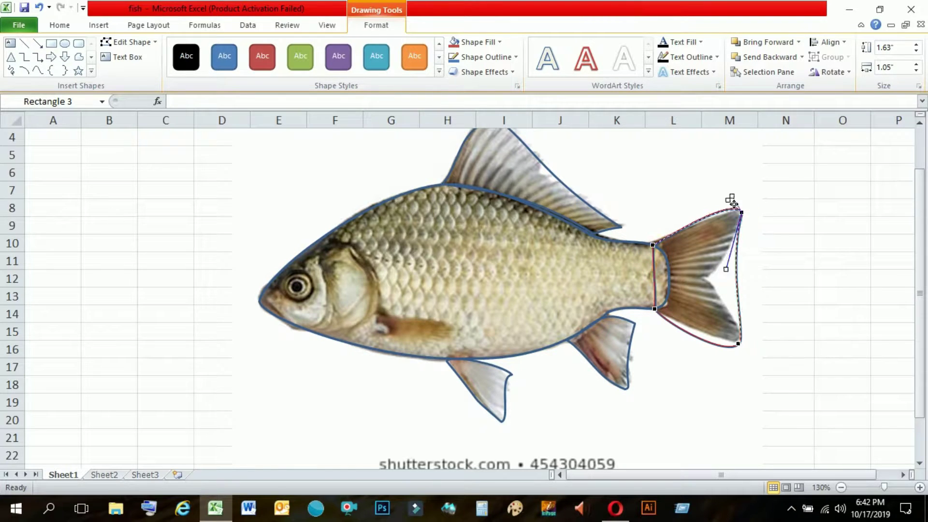
- Shape the tail's forked notch and curved edges, then place a copy over the head
left_click(738, 344)
left_click(654, 309)
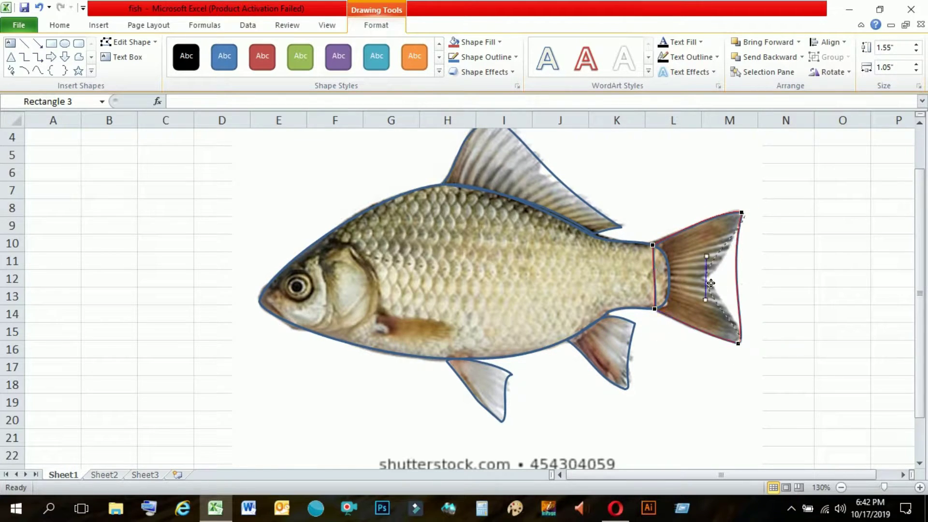
left_click(742, 212)
left_click_drag(711, 283, 710, 261)
left_click(705, 277)
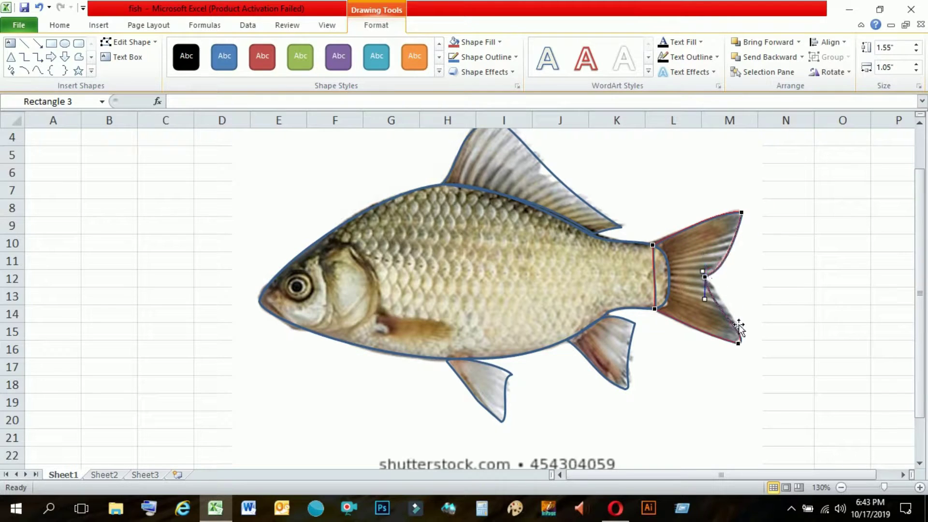
left_click_drag(736, 307, 737, 311)
left_click(738, 343)
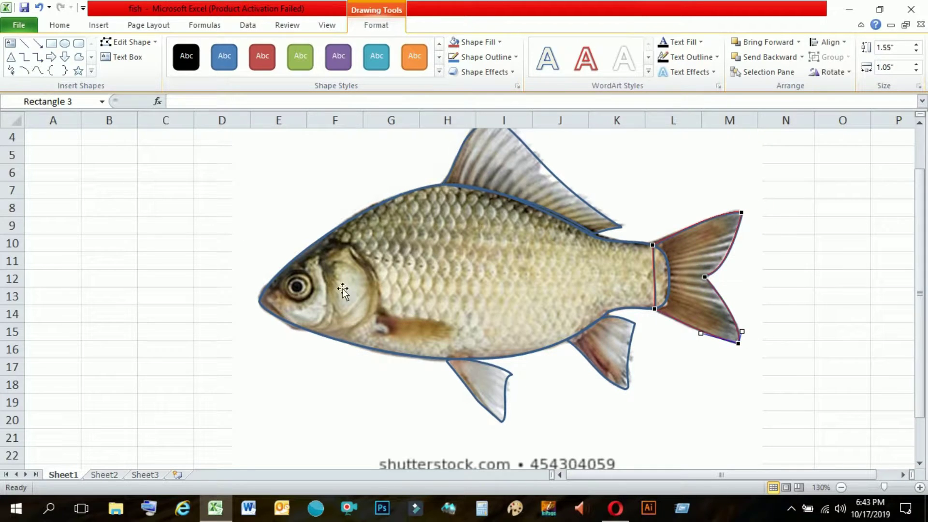
left_click(64, 43)
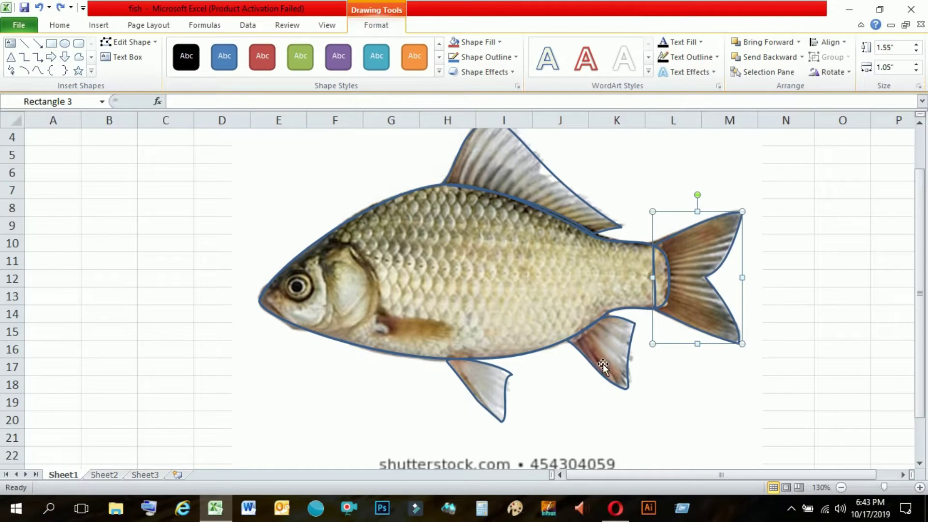
left_click_drag(744, 237, 333, 251)
- Move the head shape's points onto the head outline and snout tip
scroll(799, 376, "up", 3)
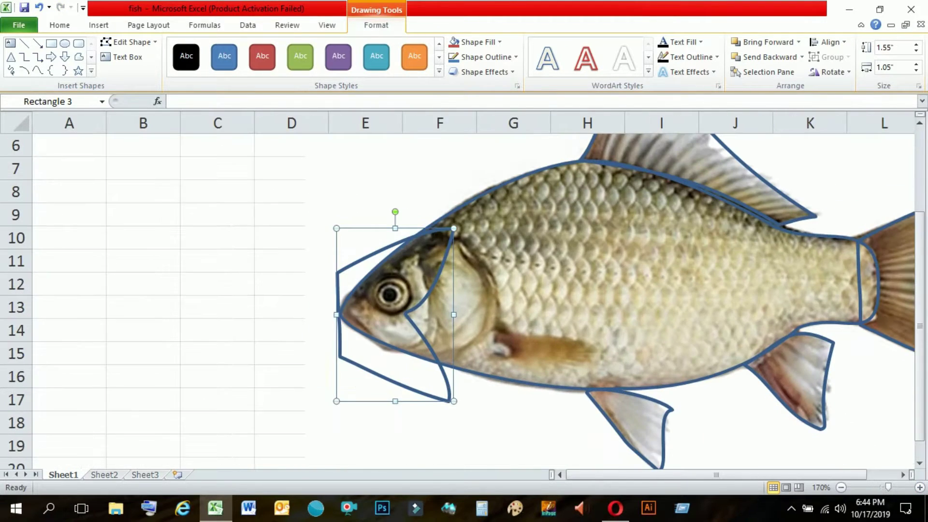
left_click(128, 42)
left_click(141, 66)
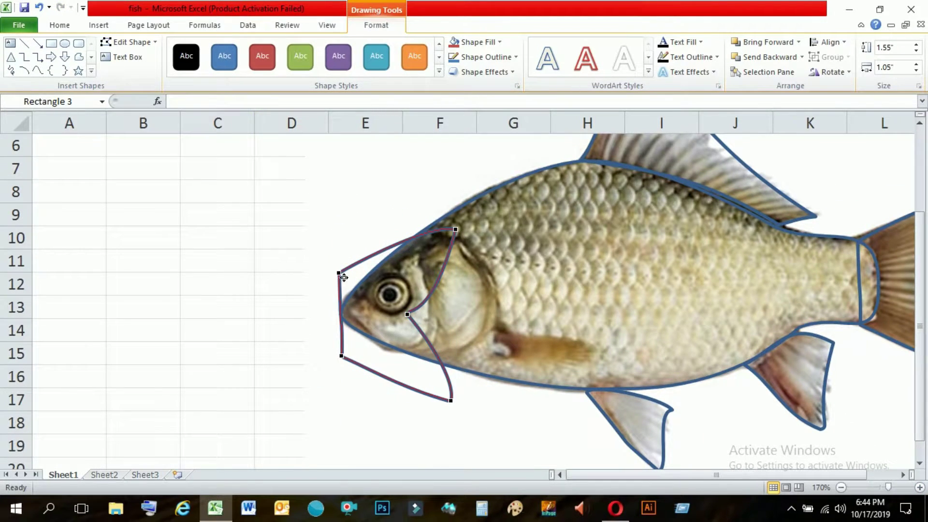
left_click_drag(339, 273, 385, 258)
left_click_drag(342, 356, 339, 317)
left_click_drag(407, 315, 431, 309)
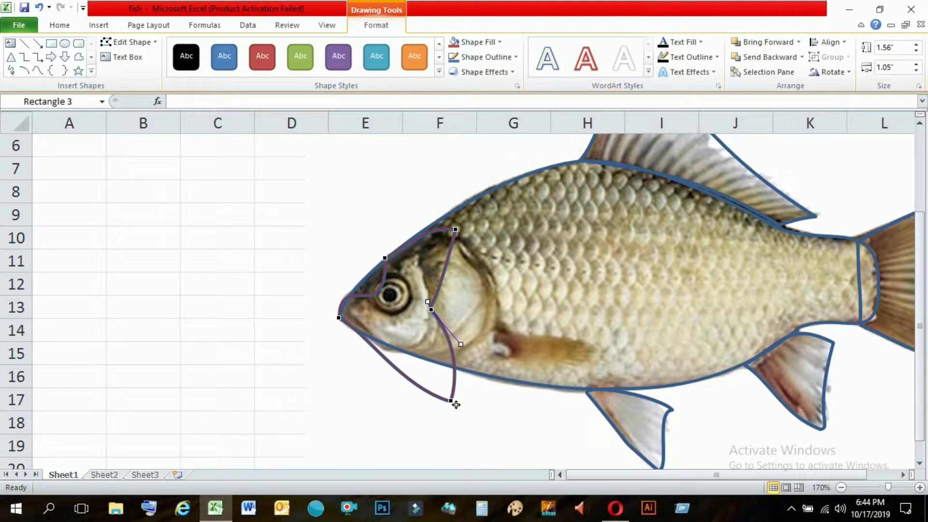
left_click_drag(456, 404, 427, 358)
left_click_drag(353, 304, 342, 312)
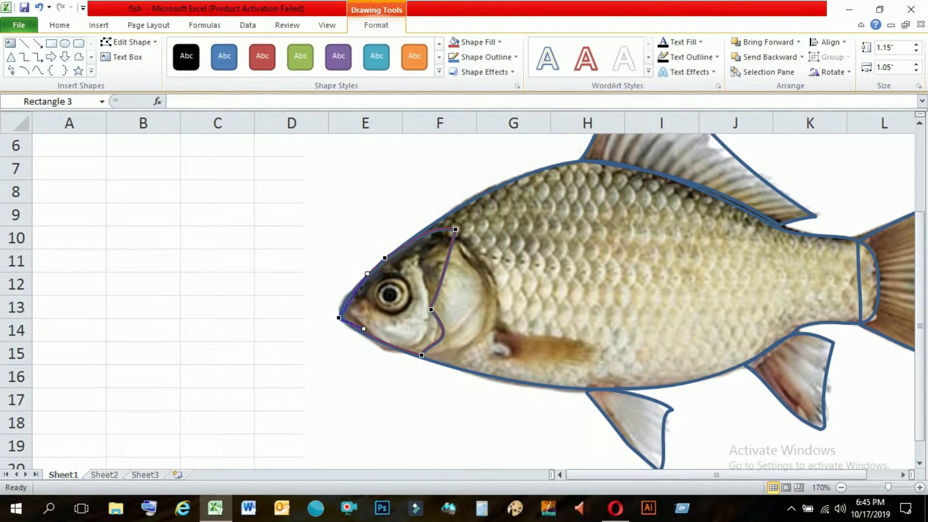
left_click(368, 280)
left_click(364, 284)
- Refine the head outline into a smooth curve along the gill line and jaw
left_click(128, 42)
left_click(127, 62)
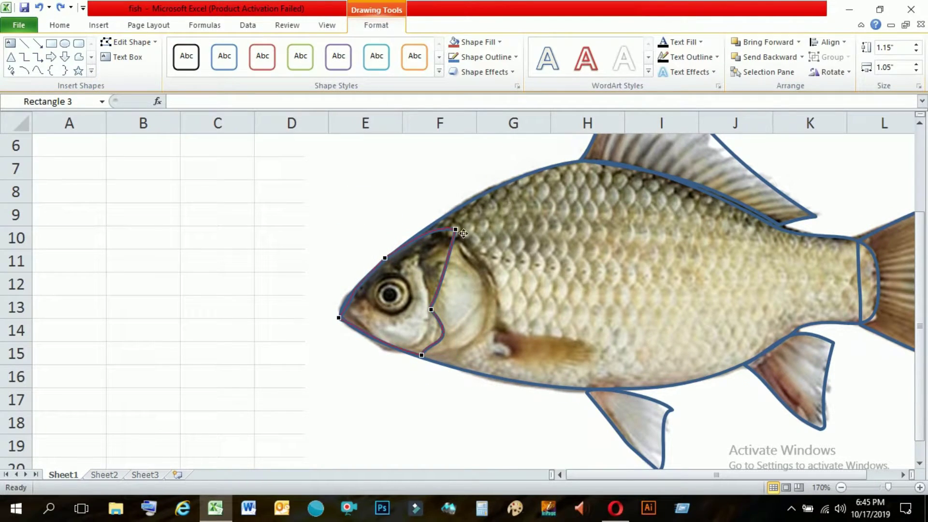
mouse_move(464, 234)
left_mouse_down()
mouse_move(399, 261)
mouse_move(344, 320)
left_mouse_up()
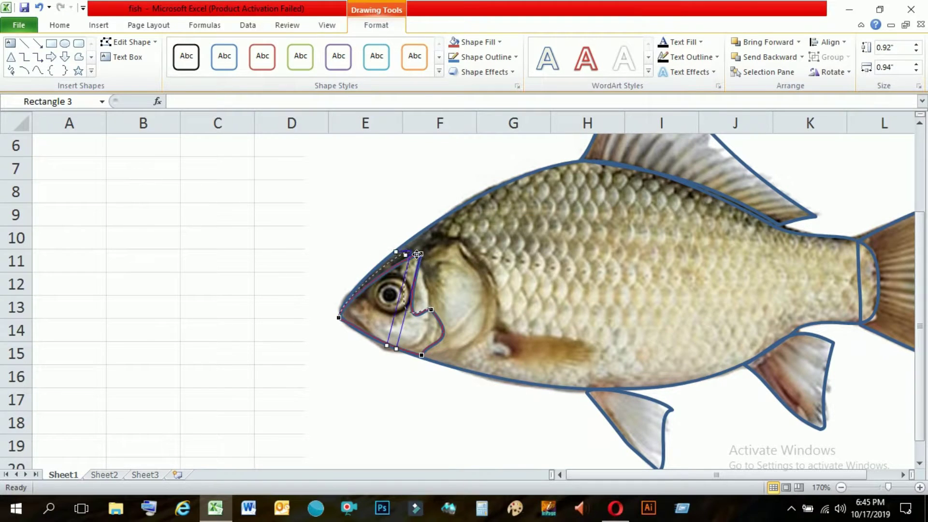
left_click(430, 310, "ctrl")
mouse_move(427, 261)
left_mouse_down()
mouse_move(435, 343)
mouse_move(416, 351)
left_mouse_up()
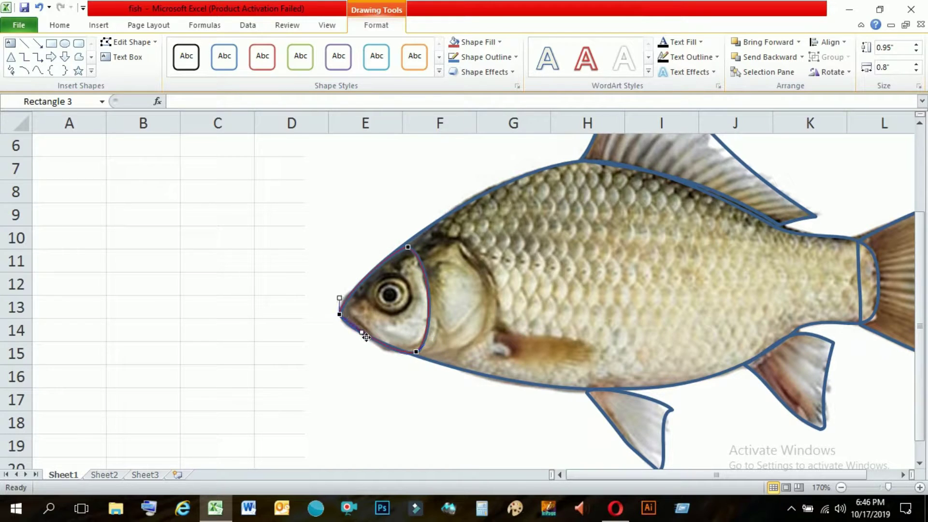
left_click_drag(361, 333, 356, 312)
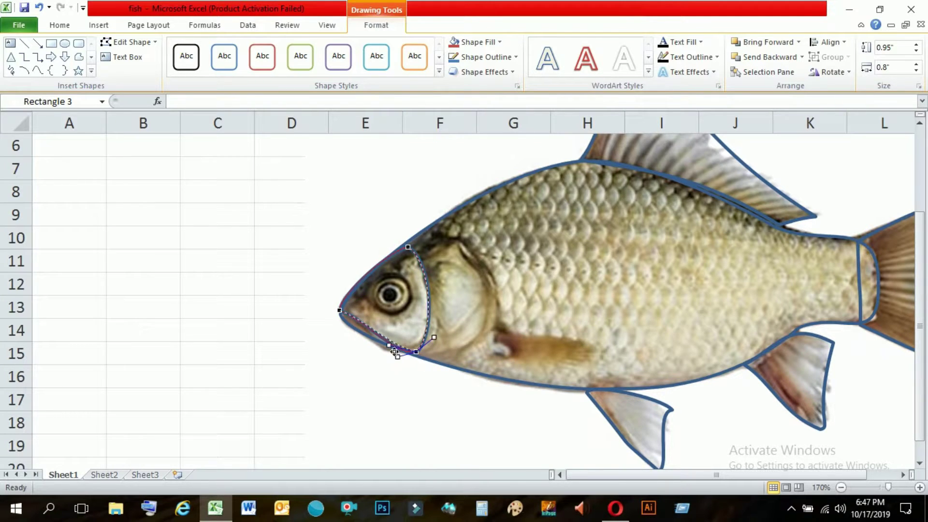
- Duplicate the head outline and fit the copy to the gill plate
left_click_drag(427, 299, 478, 295)
left_click(128, 42)
left_click(145, 72)
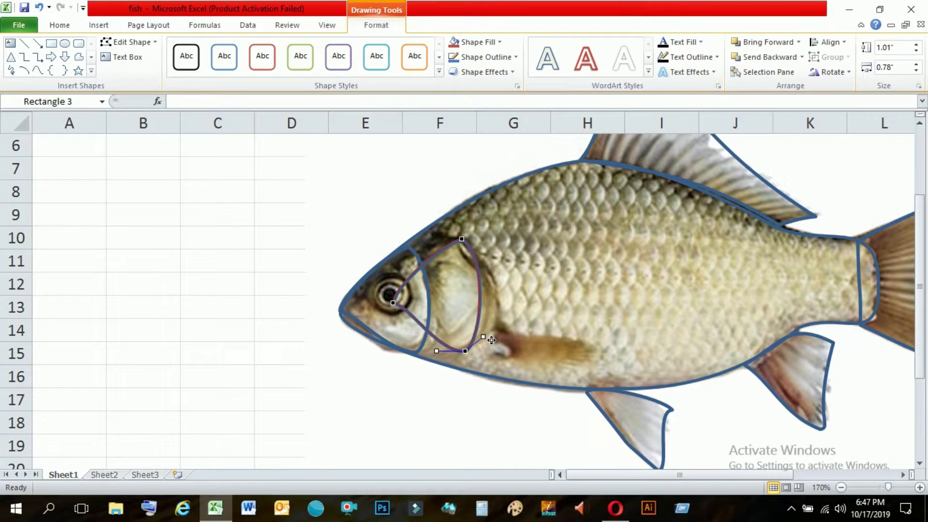
left_click_drag(491, 340, 469, 357)
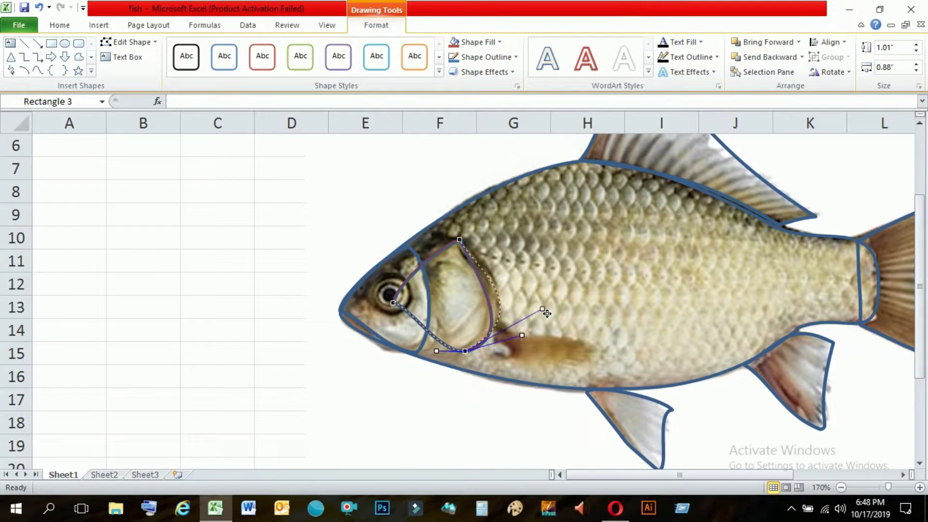
left_click_drag(546, 313, 546, 311)
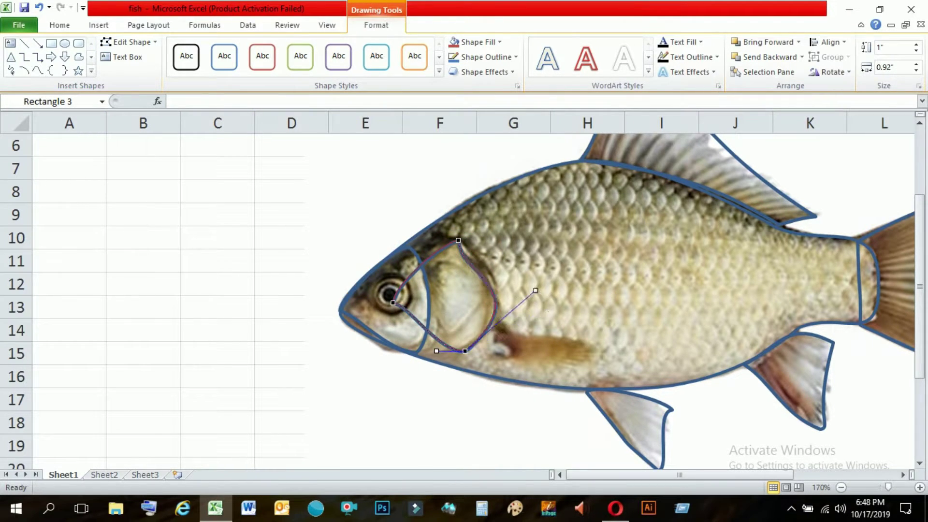
mouse_move(428, 288)
left_mouse_down()
mouse_move(423, 275)
mouse_move(476, 270)
left_mouse_up()
left_click(69, 261)
- Draw an unfilled circle over the fish's eye
type("Climax")
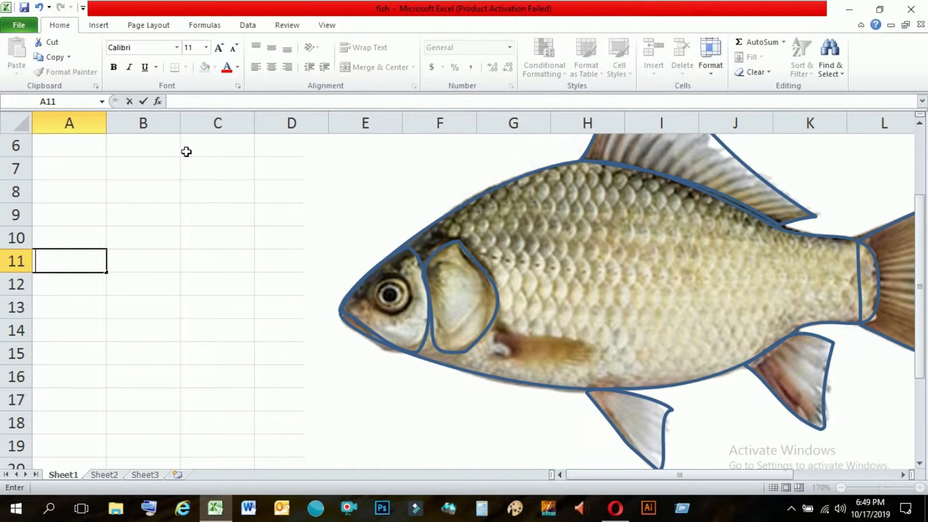
left_click(99, 24)
left_click(149, 54)
left_click(141, 187)
left_click_drag(375, 276, 413, 315)
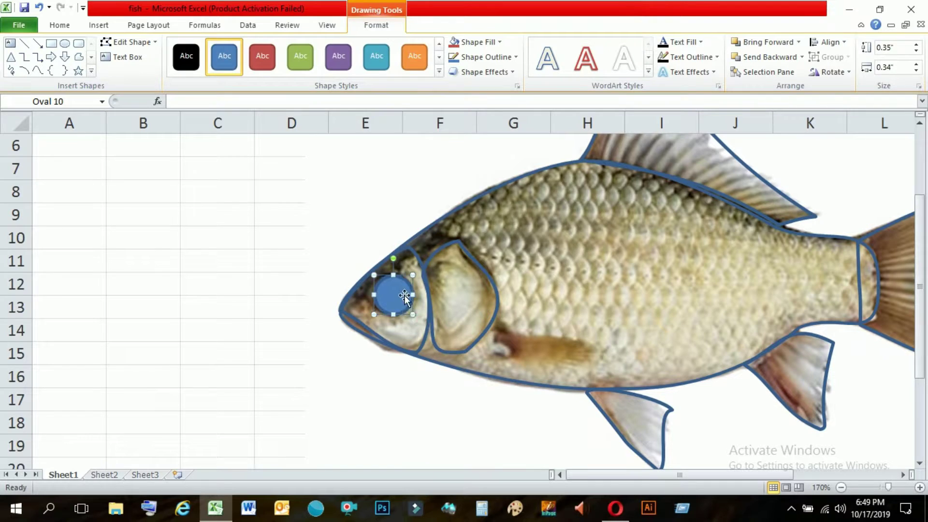
key("ctrl+1")
left_click(597, 392)
- Add a second no-fill circle and fit it around the pupil
left_click(65, 43)
left_click_drag(253, 213, 308, 269)
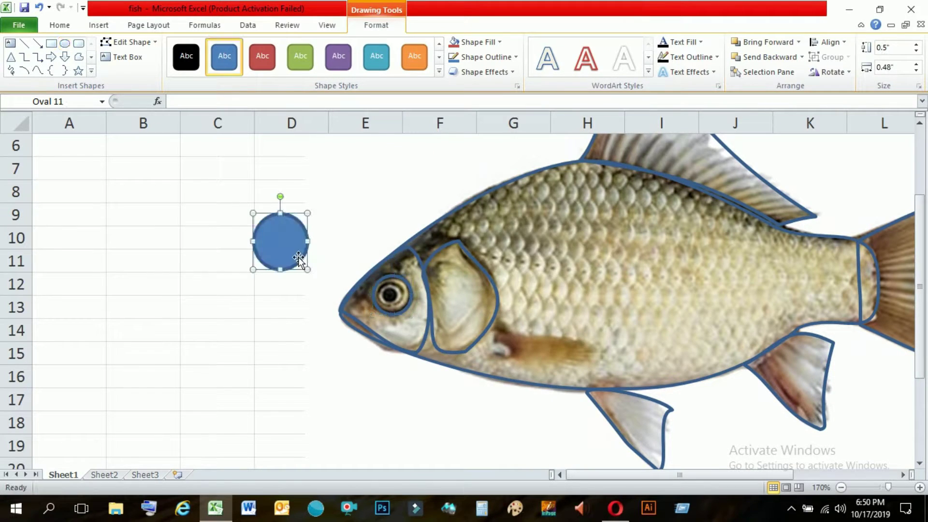
key("ctrl+1")
left_click(400, 137)
left_click(325, 140)
left_click(595, 392)
left_click(98, 24)
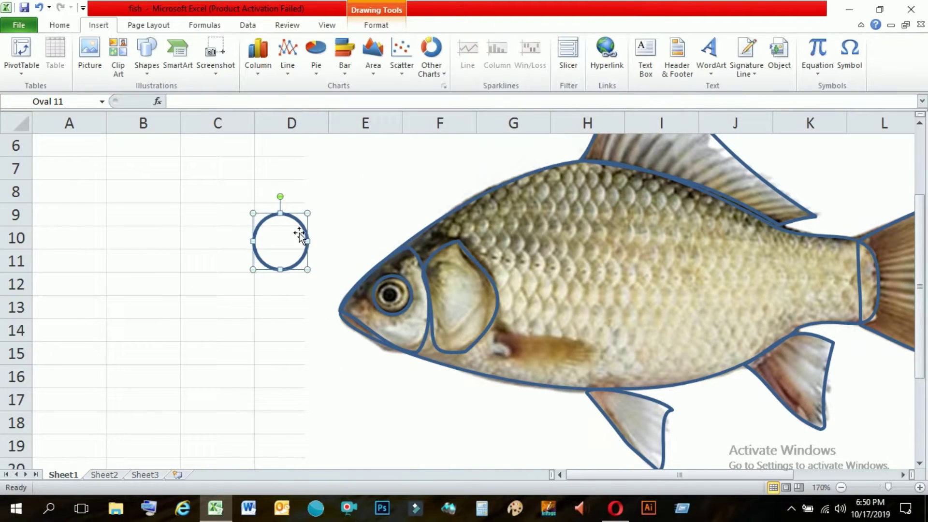
left_click_drag(300, 235, 421, 296)
left_click_drag(429, 330, 402, 306)
left_click(376, 24)
- Apply an orange shape style to the top fin and tail
left_click(342, 238)
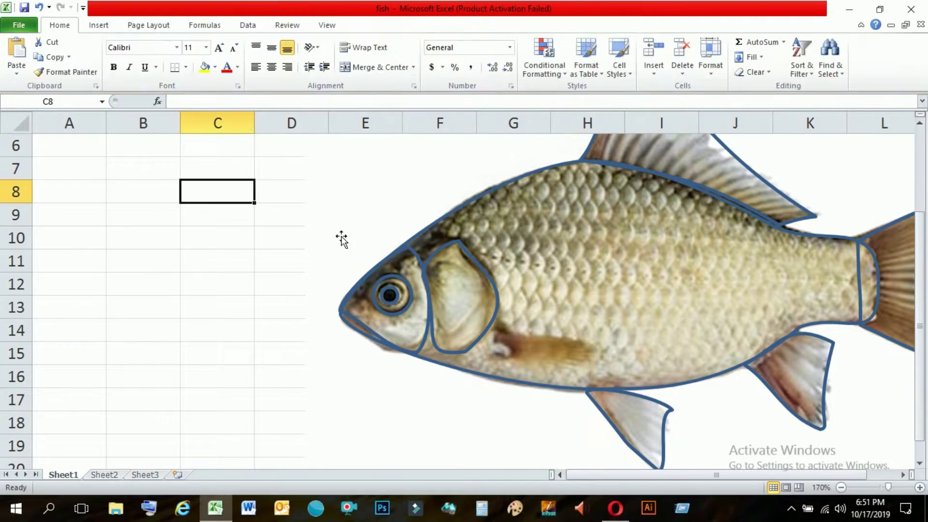
left_click(884, 280)
left_click(414, 56)
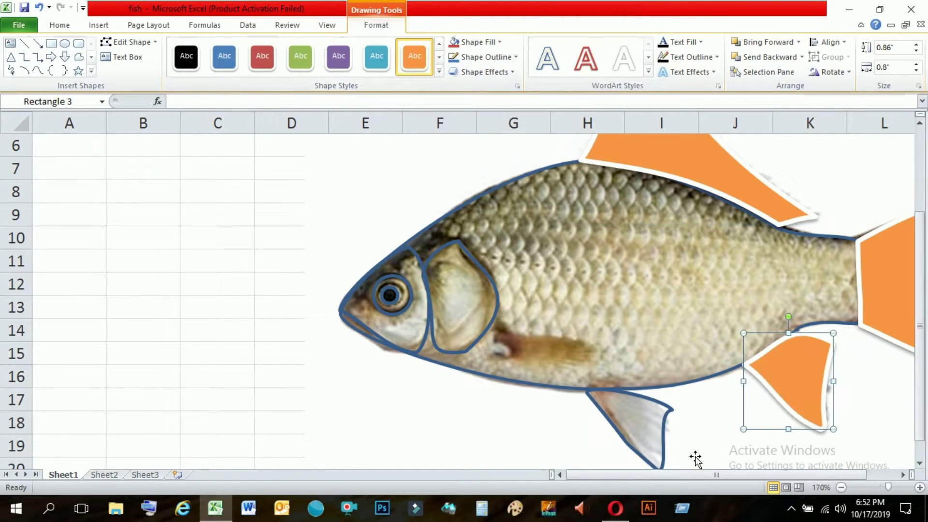
- Give the lower fin an orange fill and fill the fish body green
left_click(663, 445)
left_click(414, 55)
left_click(425, 232)
left_click(300, 55)
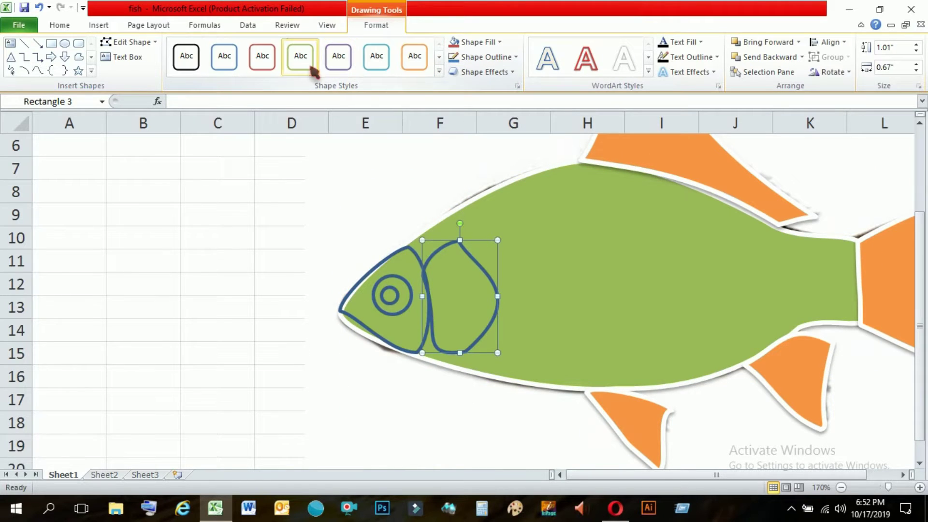
- Make the face and gill white, outline the eye in black, and fill the pupil black
left_click(312, 68)
left_click(367, 261)
left_click(312, 67)
right_click(389, 295)
left_click(186, 56)
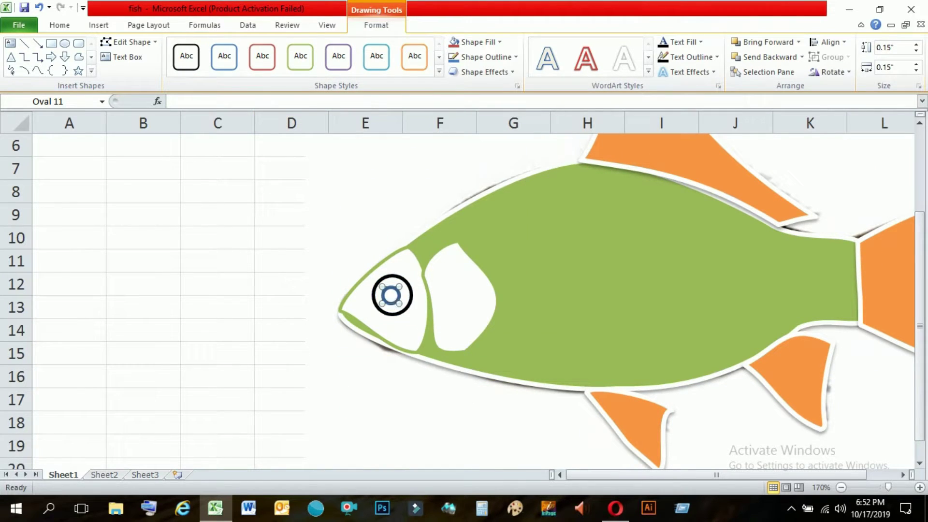
left_click(500, 42)
left_click(467, 86)
- Send the tail shape to the back so it sits behind the fish body
left_click(601, 273)
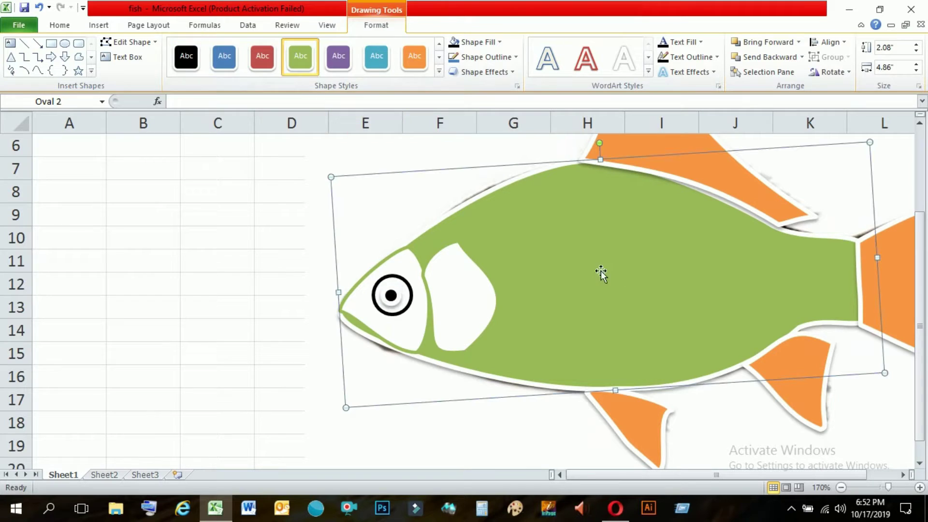
right_click(824, 297)
left_click(894, 311)
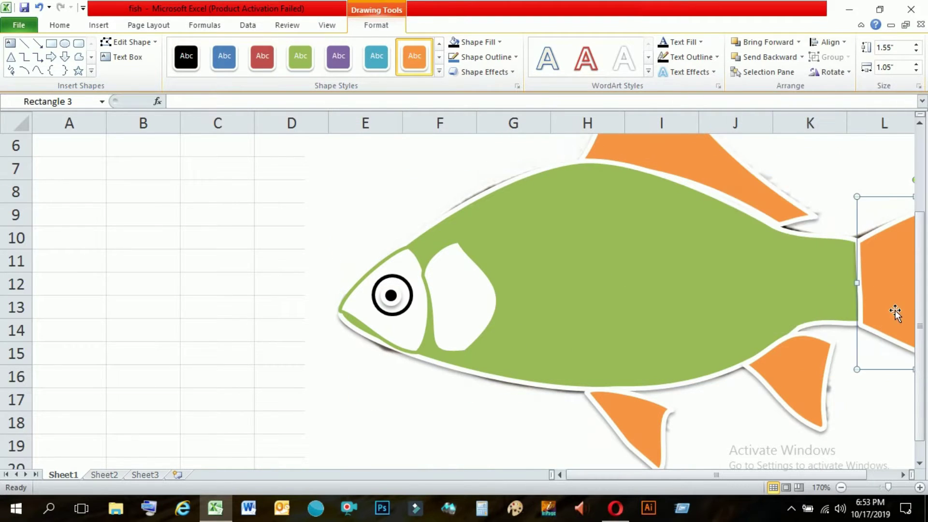
right_click(895, 311)
key("Escape")
right_click(894, 263)
left_click(766, 401)
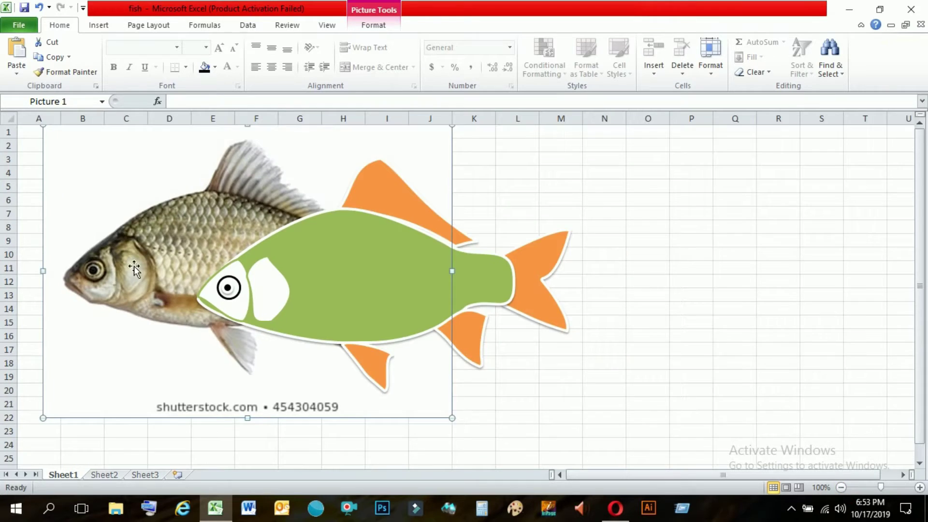
- Move the reference fish photo to the right and draw a text box near K2:M4
left_click_drag(134, 268, 516, 272)
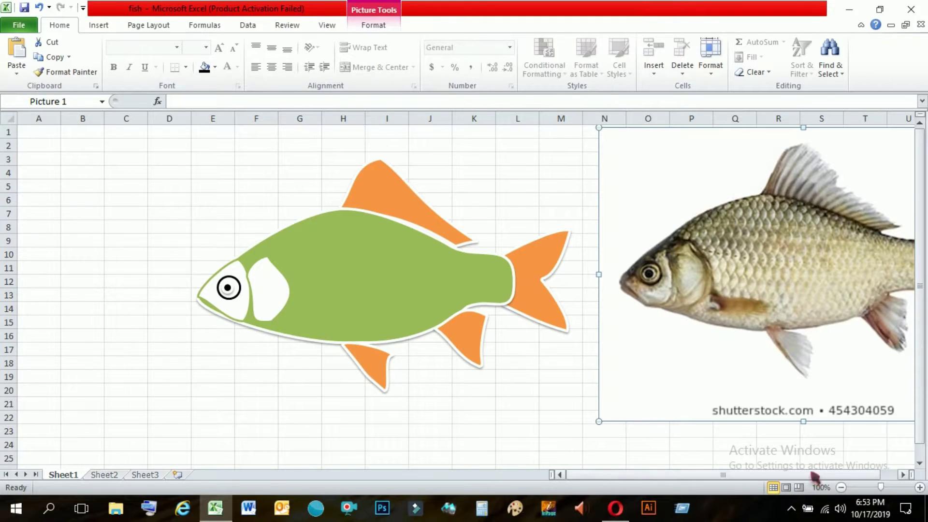
left_click(300, 181)
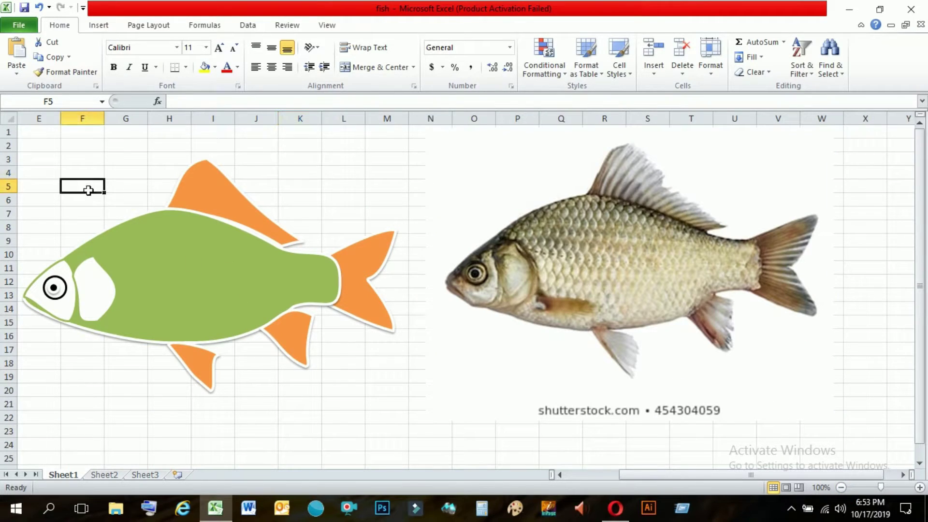
left_click(98, 25)
left_click(644, 50)
left_click_drag(323, 163, 430, 184)
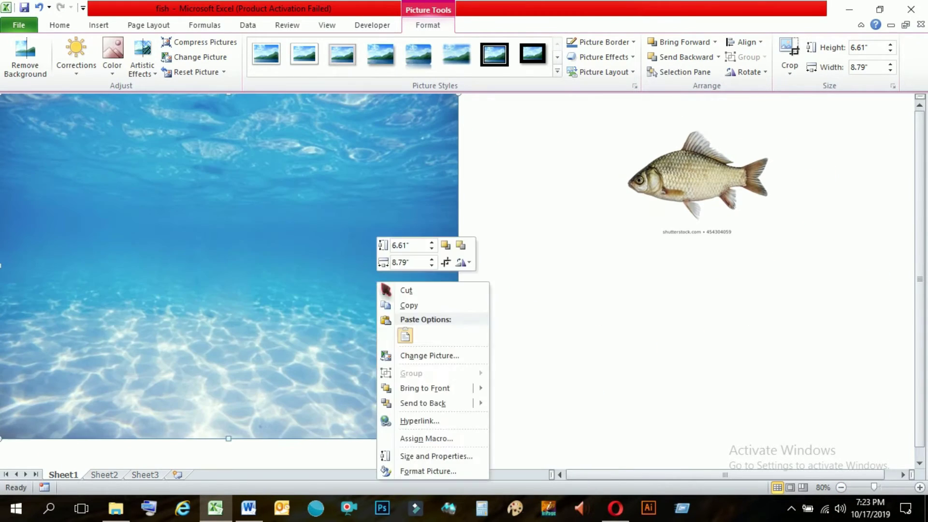
- Group the fish body, fins, tail and DDS RPT label into one object, then duplicate it with Ctrl+D
left_click(417, 214)
left_click(353, 264, "ctrl")
left_click(310, 154, "ctrl")
left_click(285, 285, "ctrl")
right_click(224, 214)
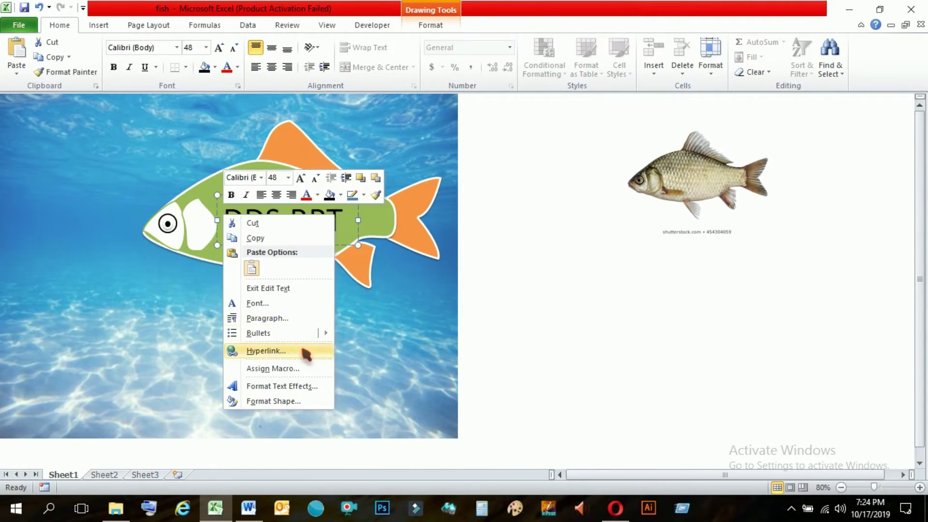
left_click(310, 159)
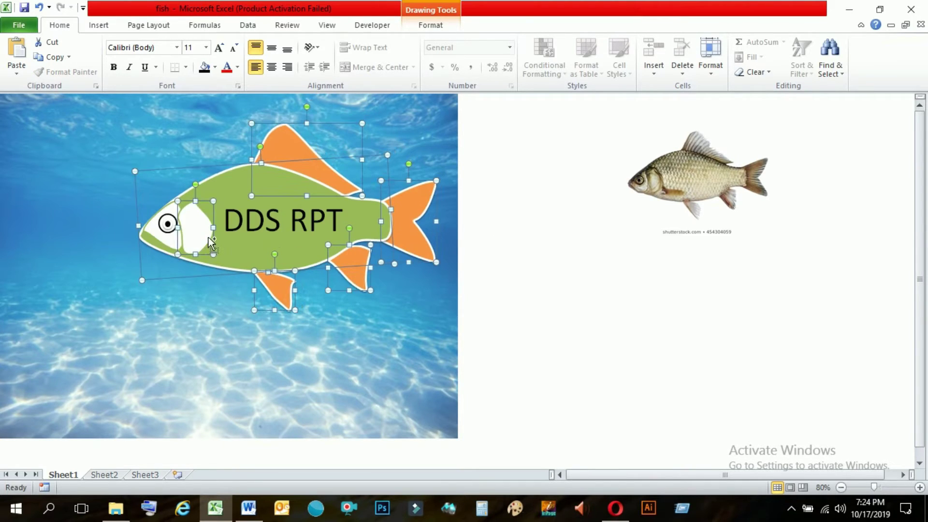
left_click(167, 224, "ctrl")
left_click(430, 24)
left_click(829, 57)
left_click(839, 72)
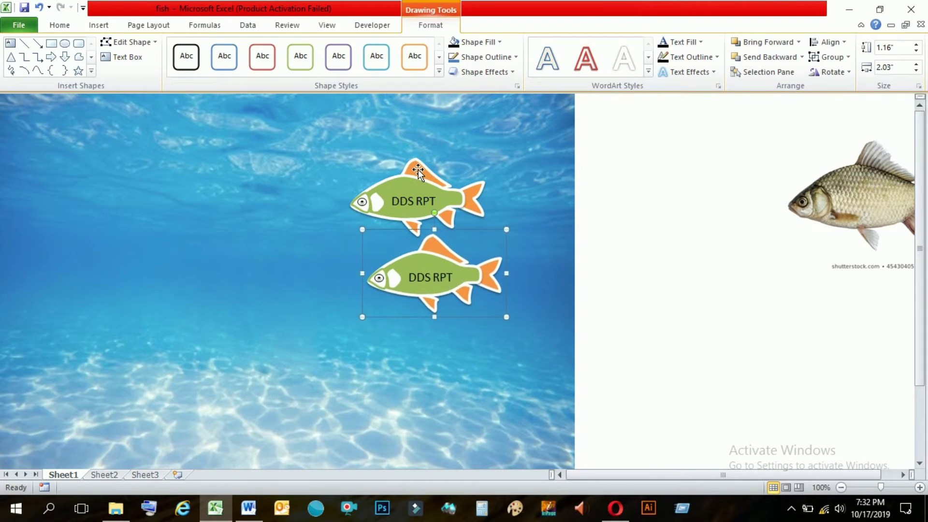
key("ctrl+d")
- Place the new fish copy below the second fish, make its body red, and recolour its top fin
left_click_drag(510, 355, 442, 356)
left_click(439, 56)
left_click(262, 55)
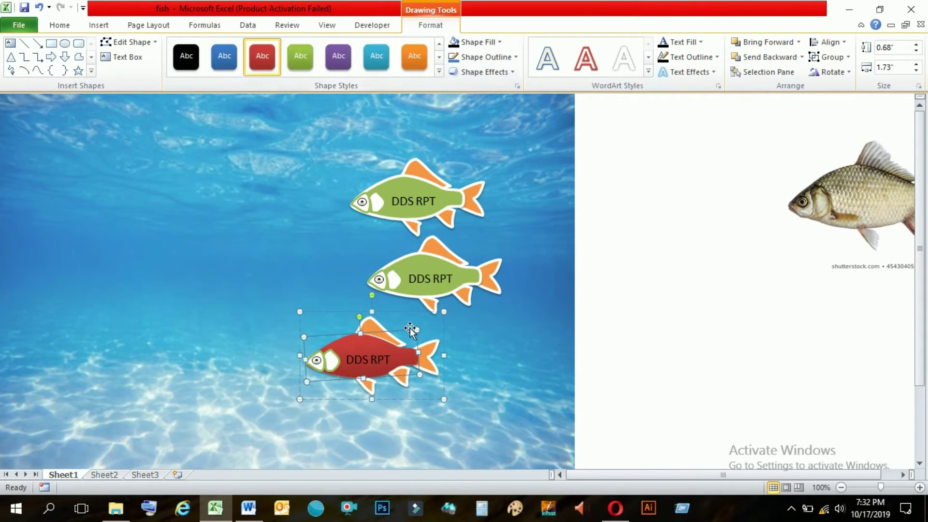
left_click(382, 328)
left_click(278, 65)
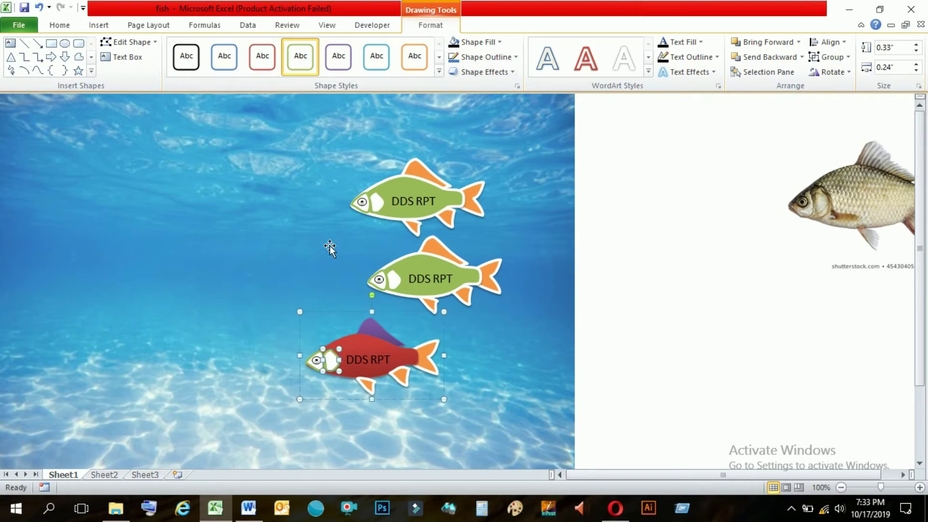
- Make the red fish's tail and bottom fin purple
left_click(426, 358)
left_click(338, 56)
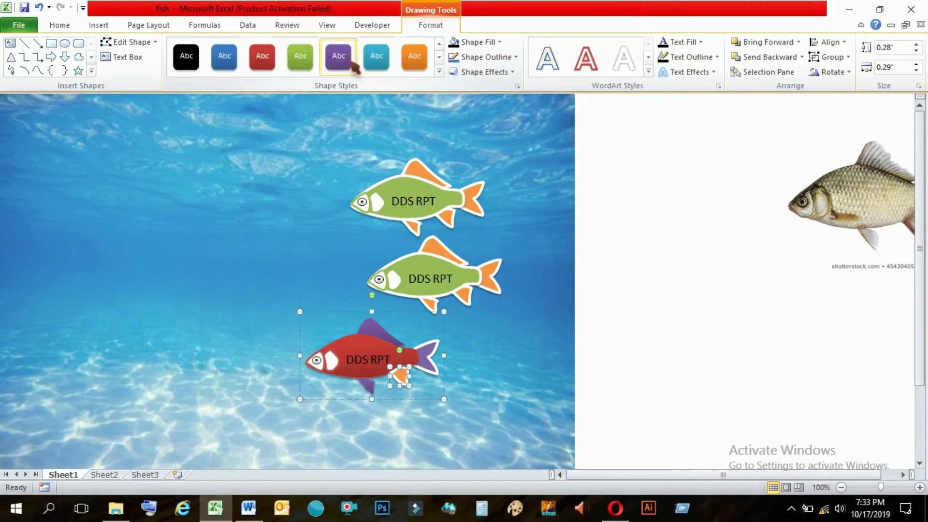
left_click(193, 290)
left_click(429, 304)
left_click(429, 305)
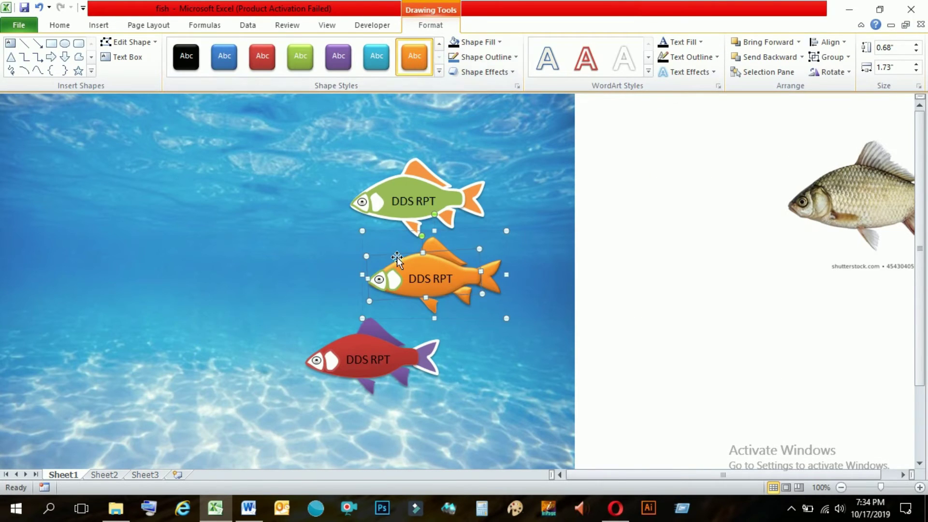
- Make the middle fish's body orange and the top fish's fins red, then select the background picture
left_click(415, 55)
left_click(406, 188)
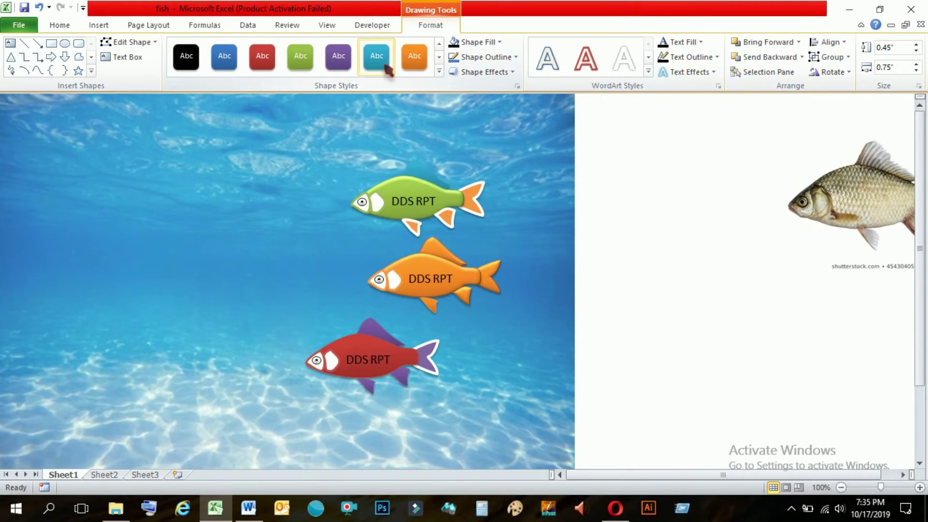
left_click(262, 56)
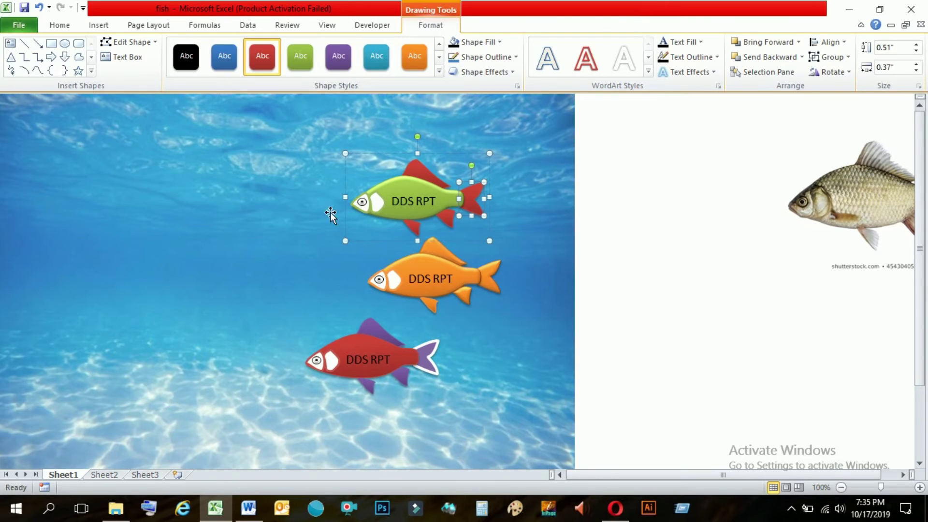
left_click(443, 372)
left_click(232, 347)
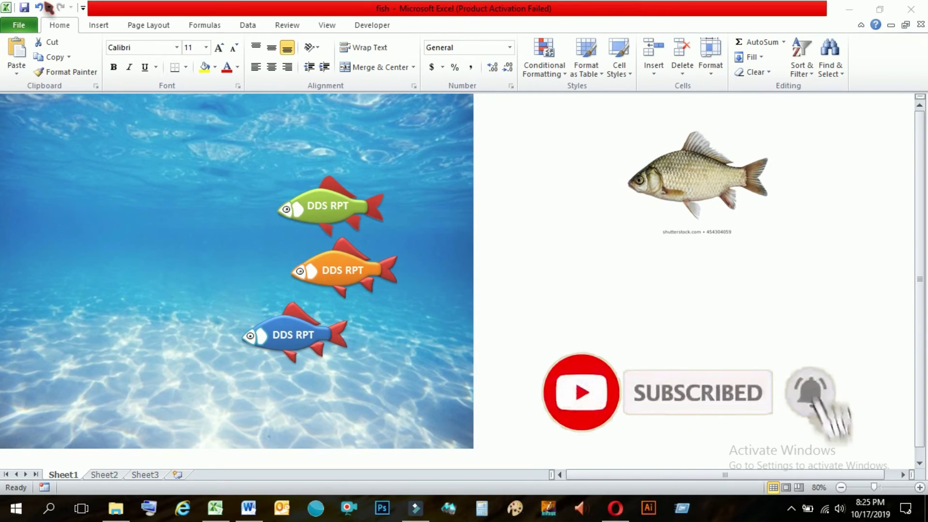
- Undo the deletion to restore the YouTube logo picture, then deselect it
left_click(47, 5)
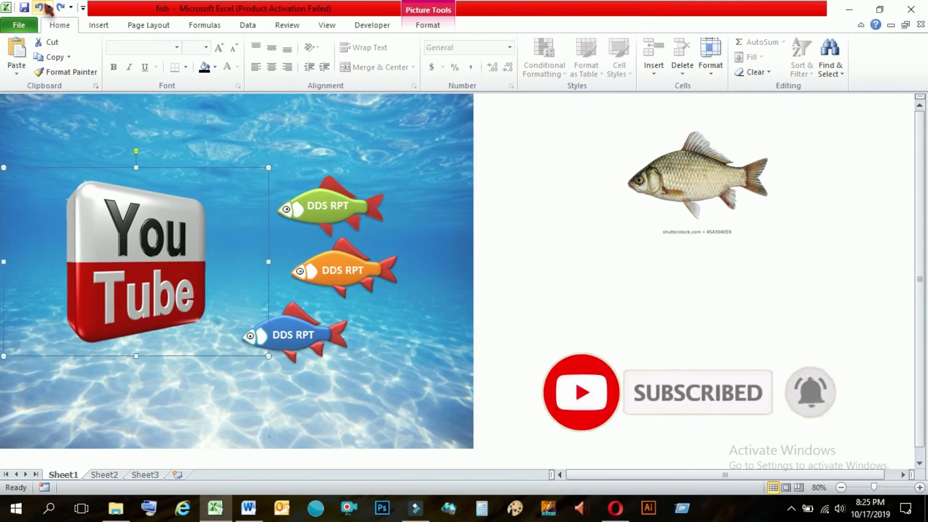
left_click(524, 274)
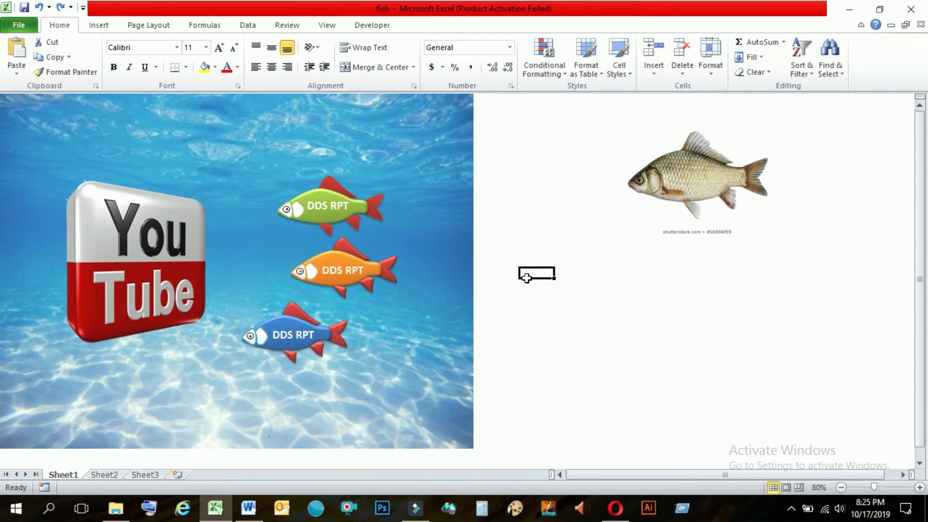